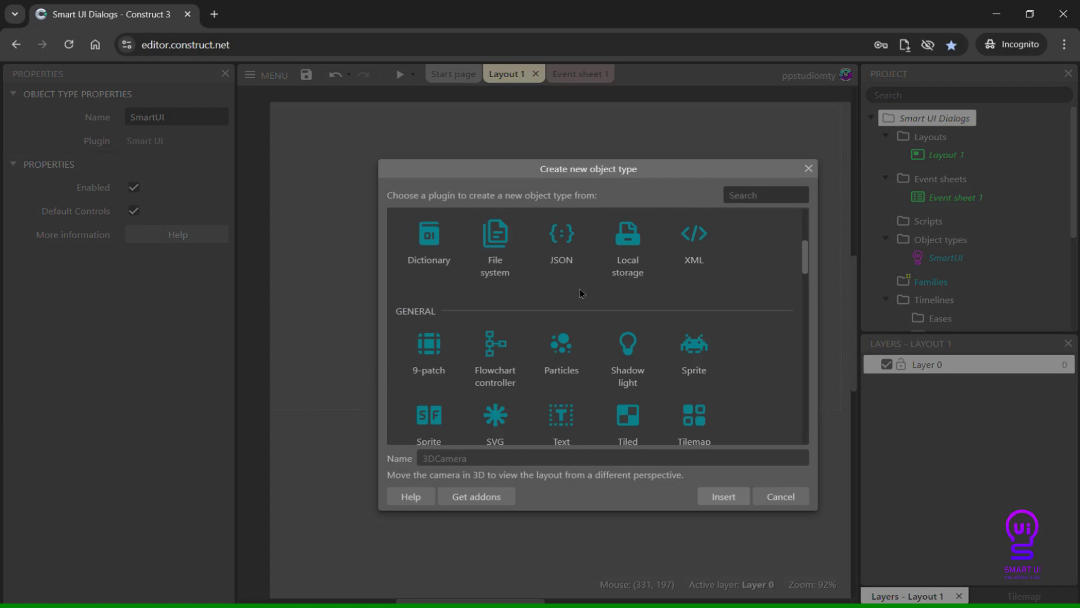
Step: Insert a 9-patch object and place it in the upper middle of Layout 1
scroll(581, 293, down, 1)
click(448, 284)
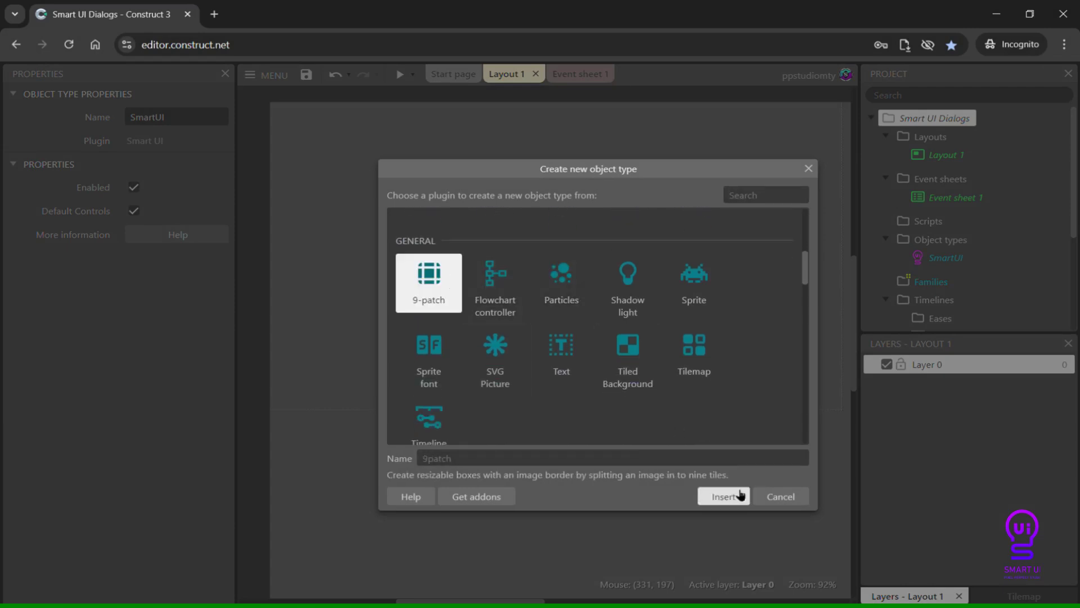
click(723, 495)
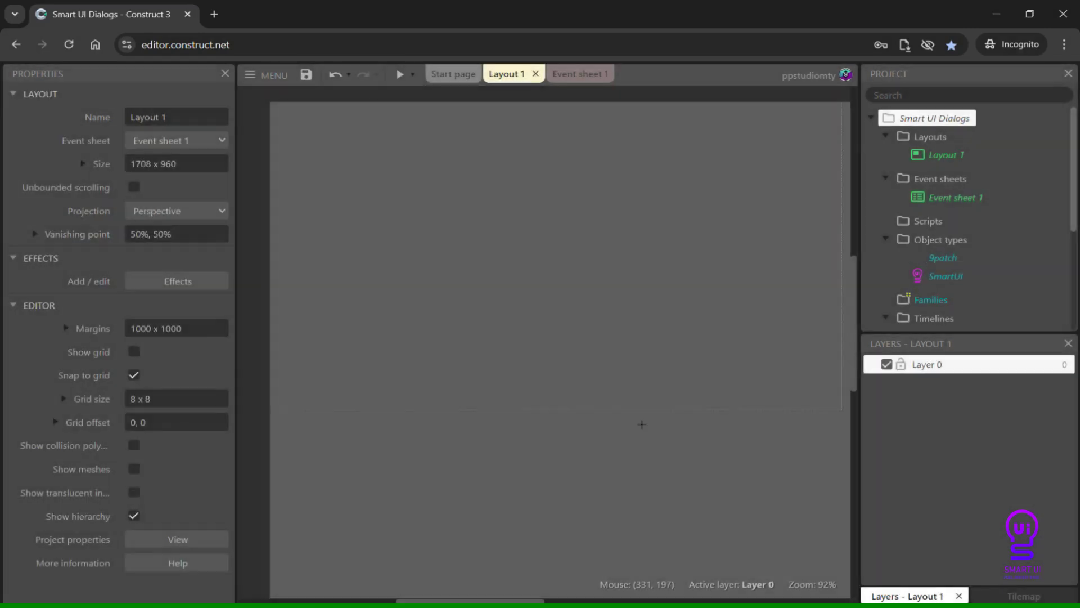
click(520, 253)
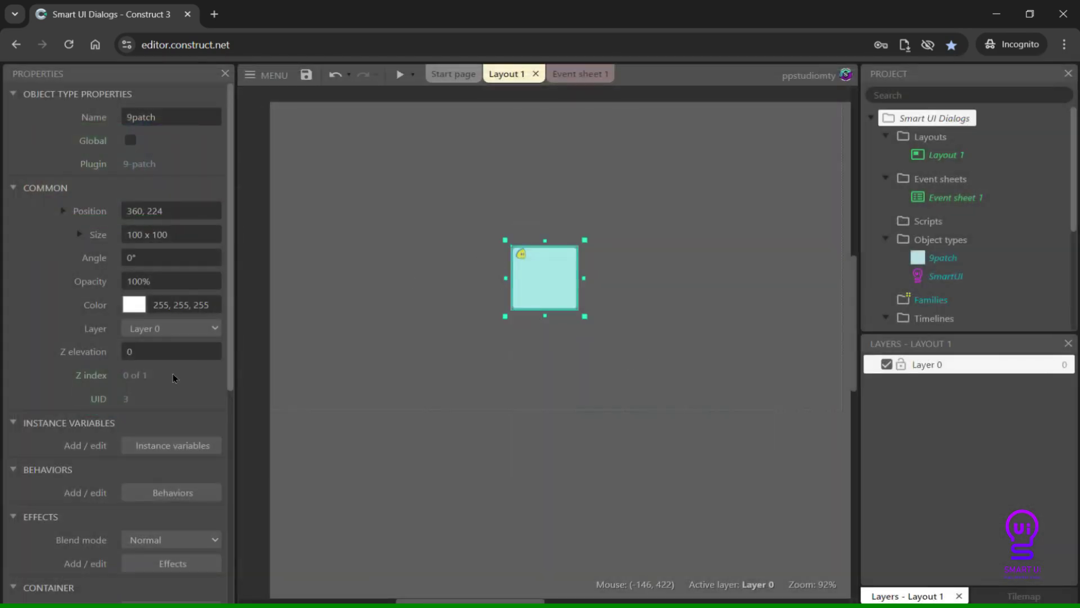
Step: Set the 9-patch margins to 35 left, 5 right, 35 top and 5 bottom
scroll(169, 373, down, 5)
scroll(169, 373, down, 2)
click(175, 377)
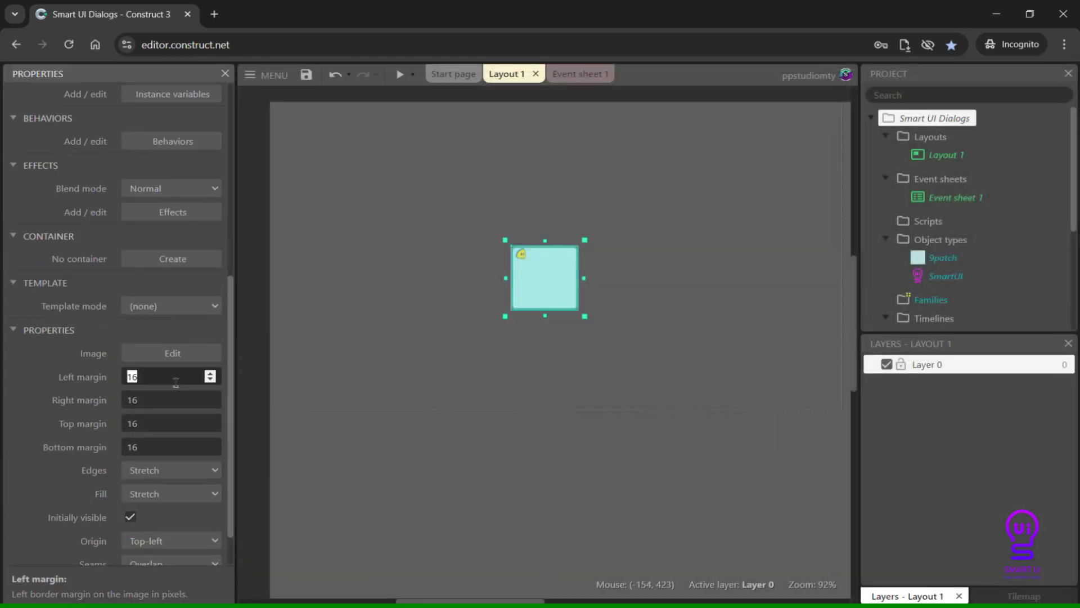
text(35)
key(Tab)
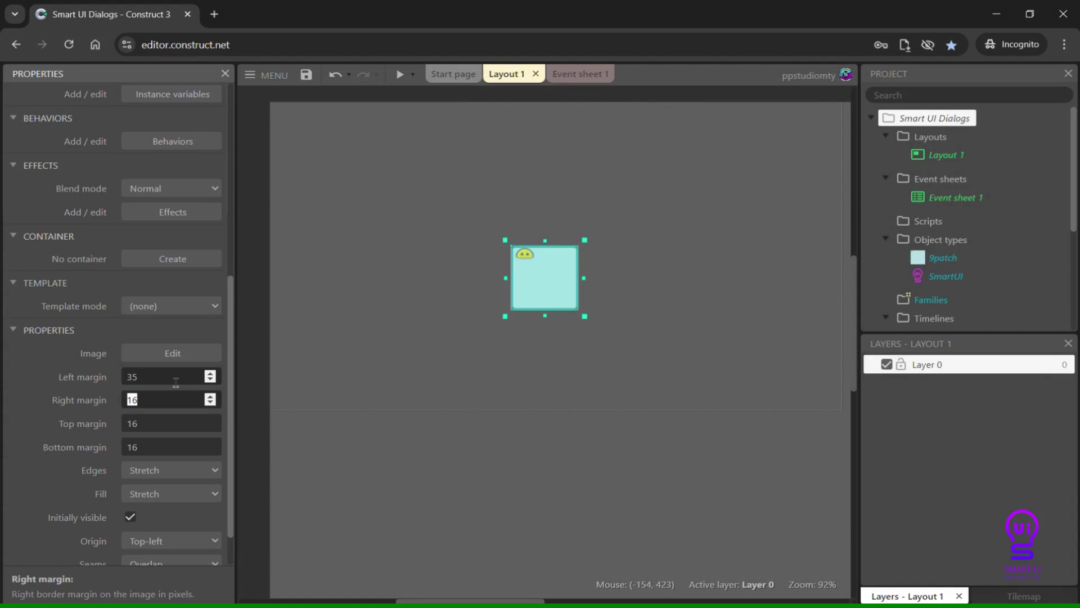
text(5)
key(Tab)
text(35)
key(Tab)
text(5)
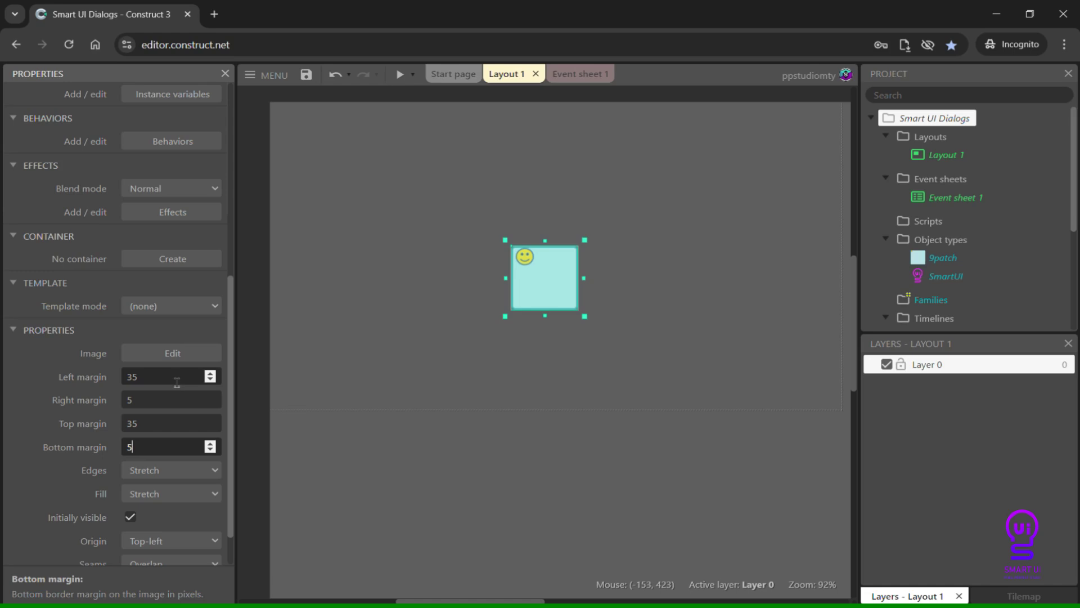
Step: Set the 9-patch's edges and fill to Tile and its origin to Center
key(Tab)
scroll(186, 405, down, 2)
key(Down)
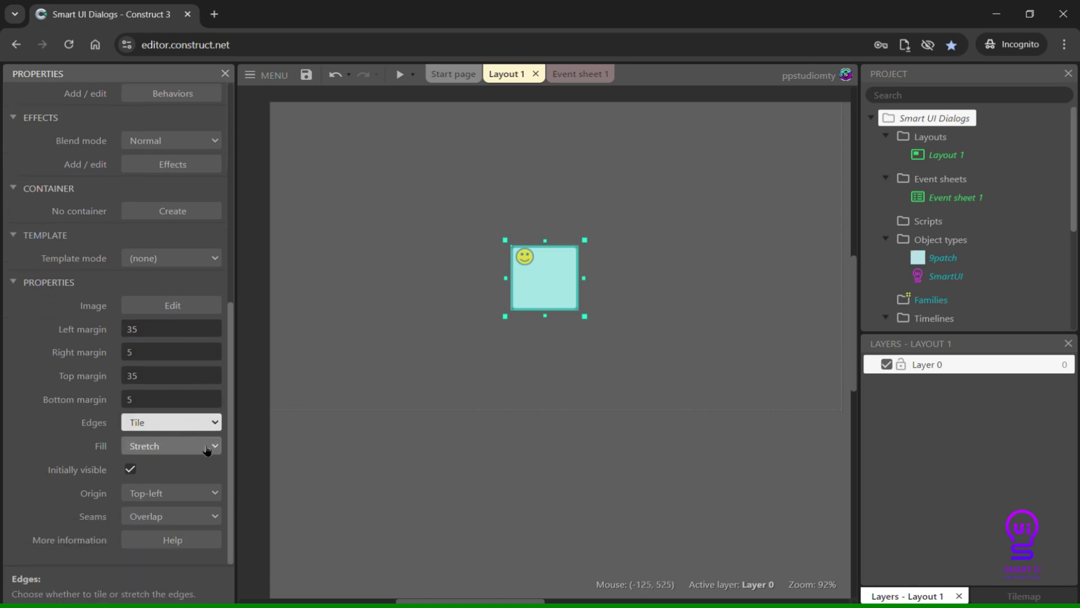
click(207, 449)
click(160, 468)
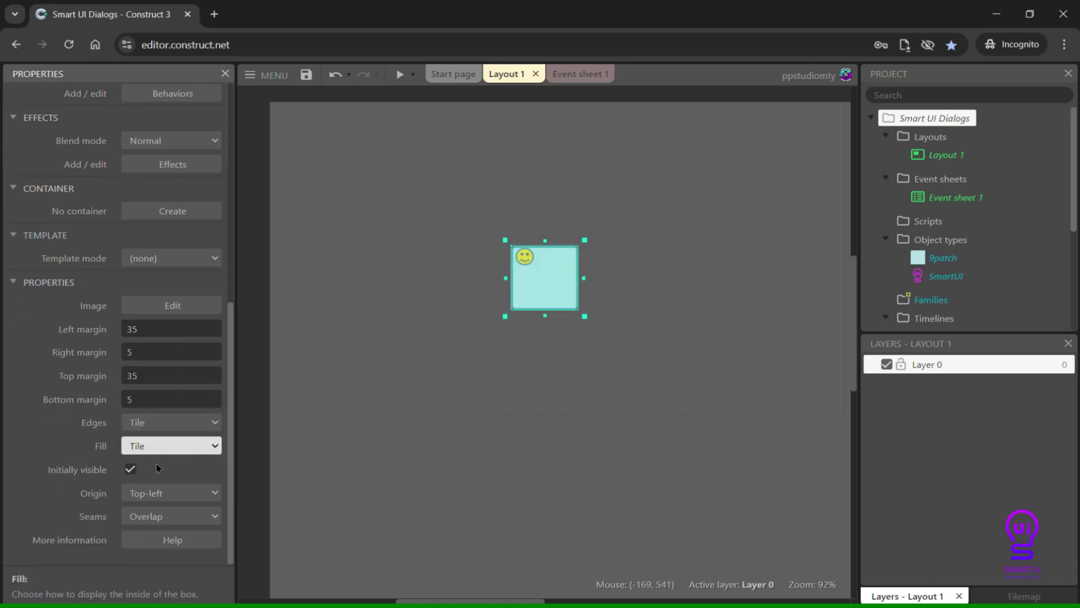
key(Tab)
key(Tab)
key(c)
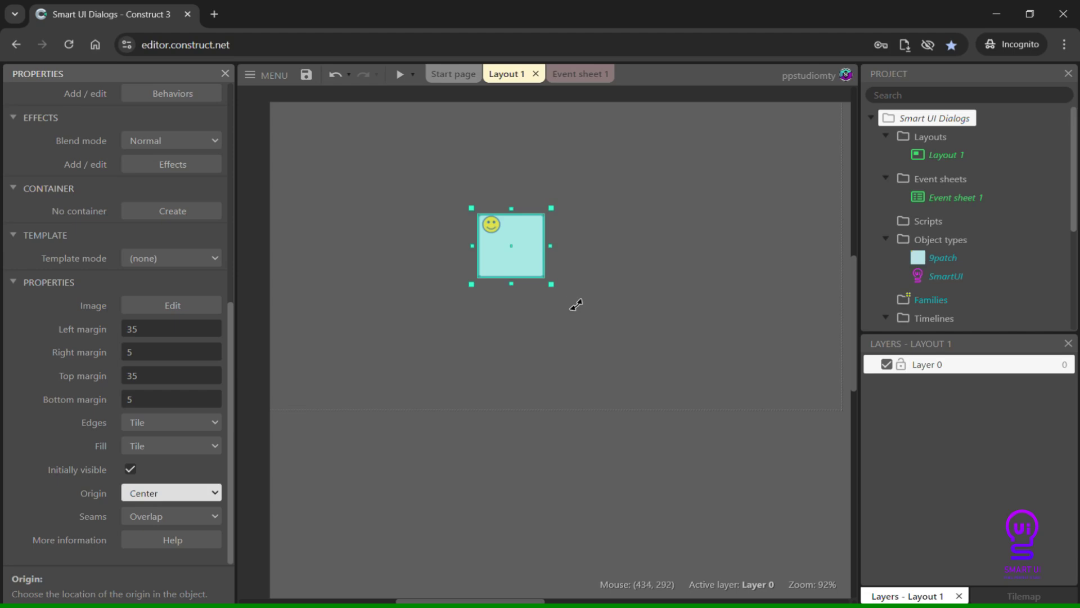
Step: Enlarge the 9-patch to about 336 x 248 and move it to about position 304, 200
drag(553, 287, 712, 381)
drag(639, 328, 520, 258)
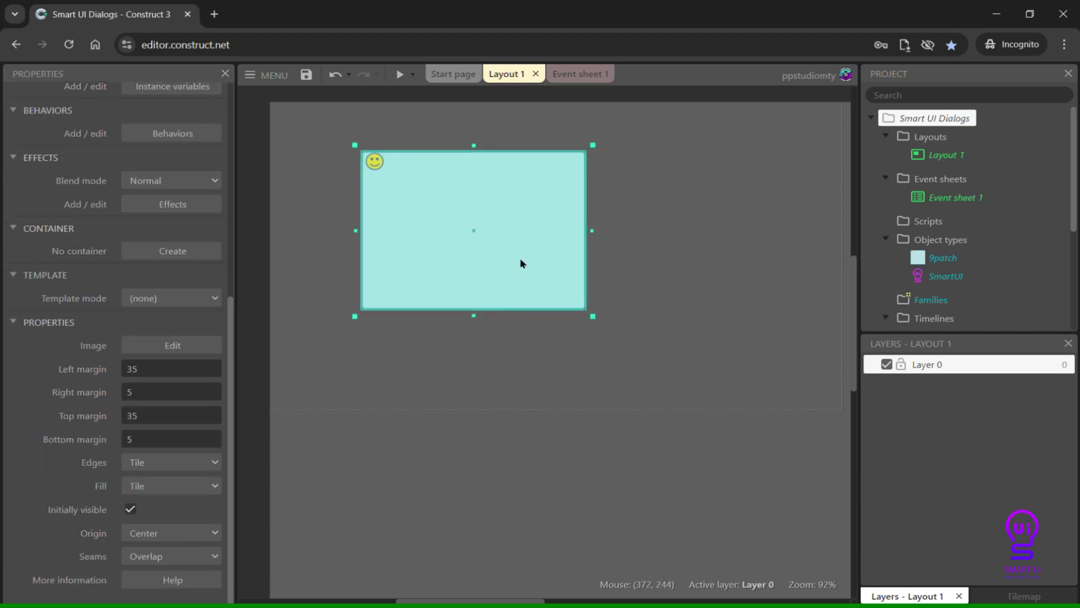
Step: Add the Smart UI Dialog behavior to the 9-patch object
scroll(210, 368, up, 1)
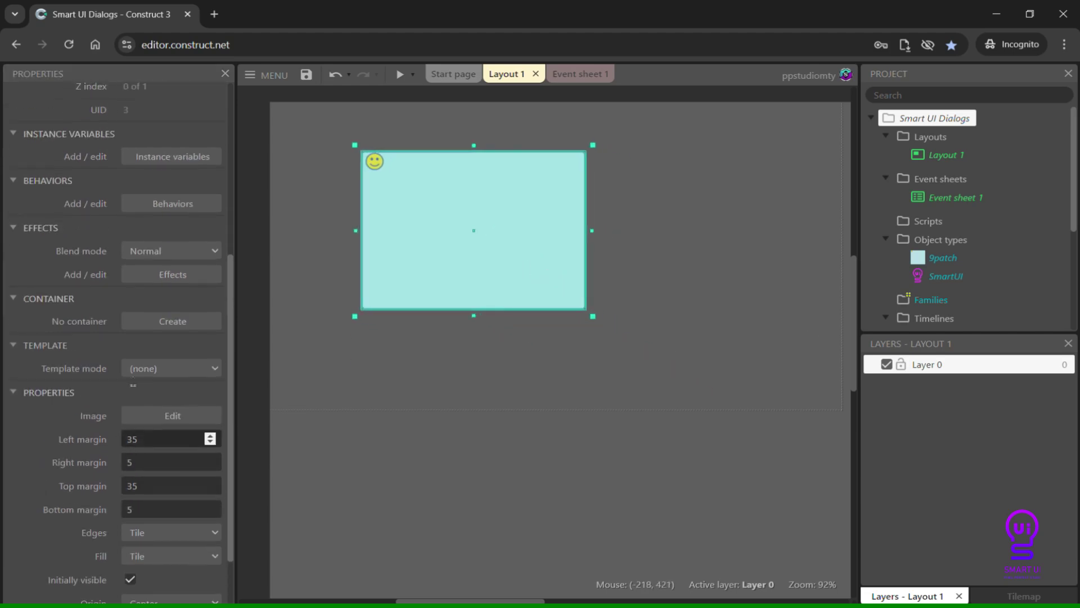
click(200, 208)
click(559, 426)
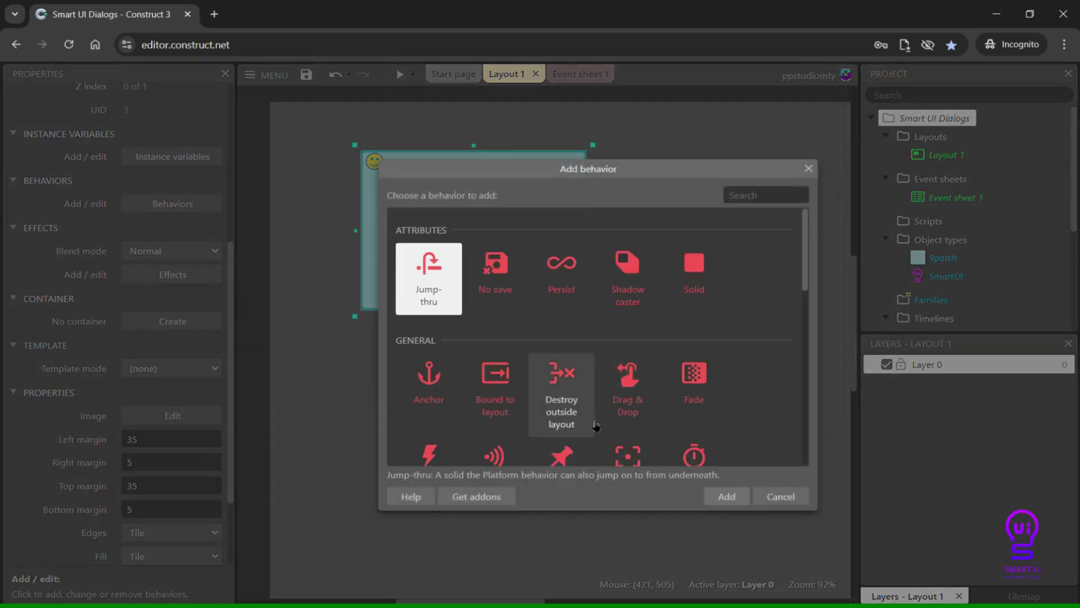
scroll(619, 337, down, 1)
scroll(618, 337, down, 10)
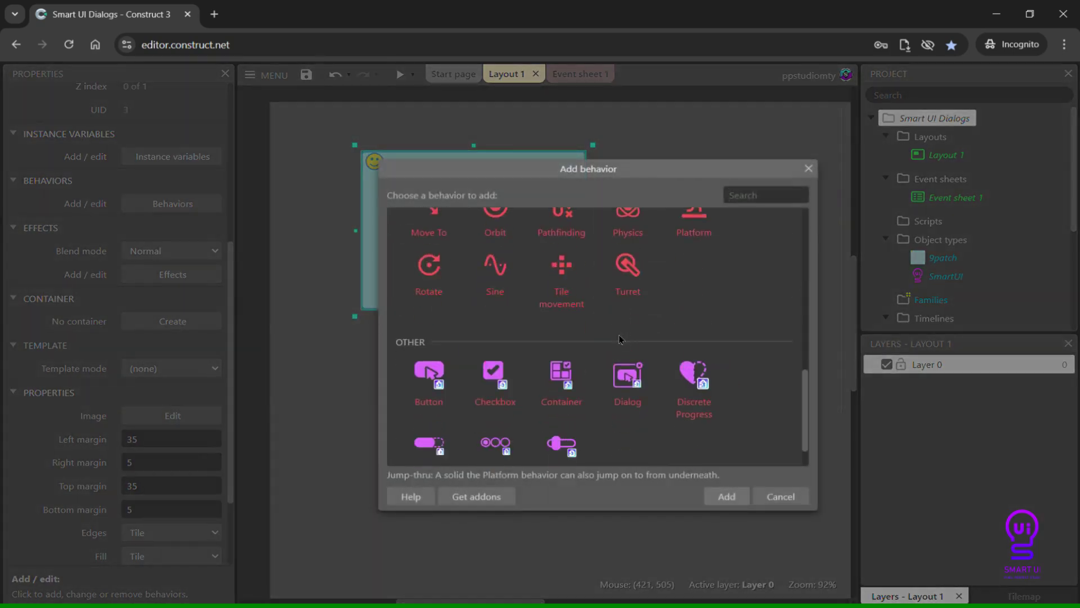
click(635, 355)
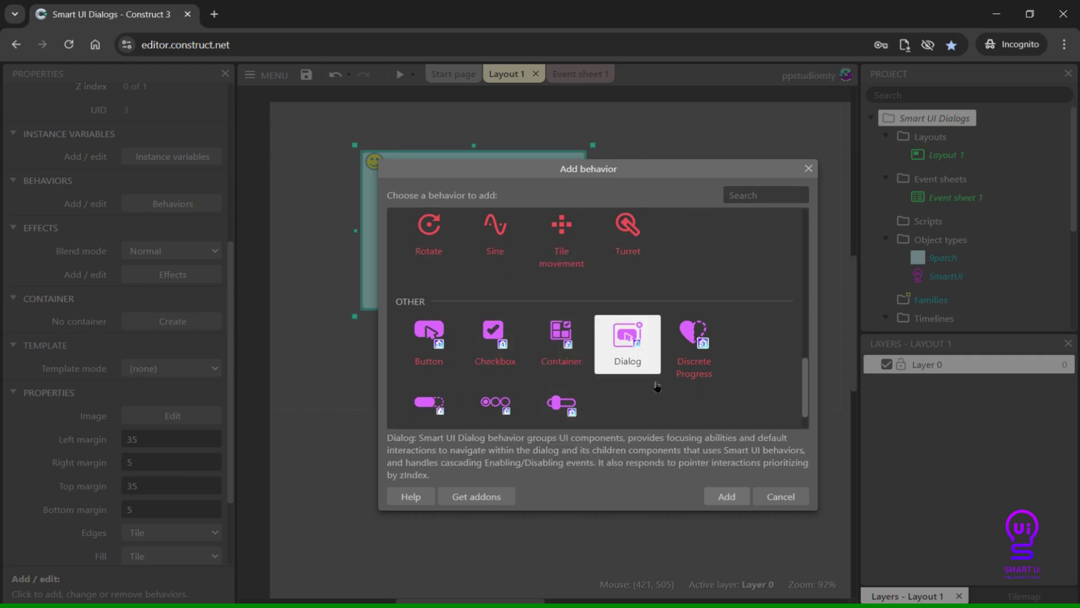
click(742, 498)
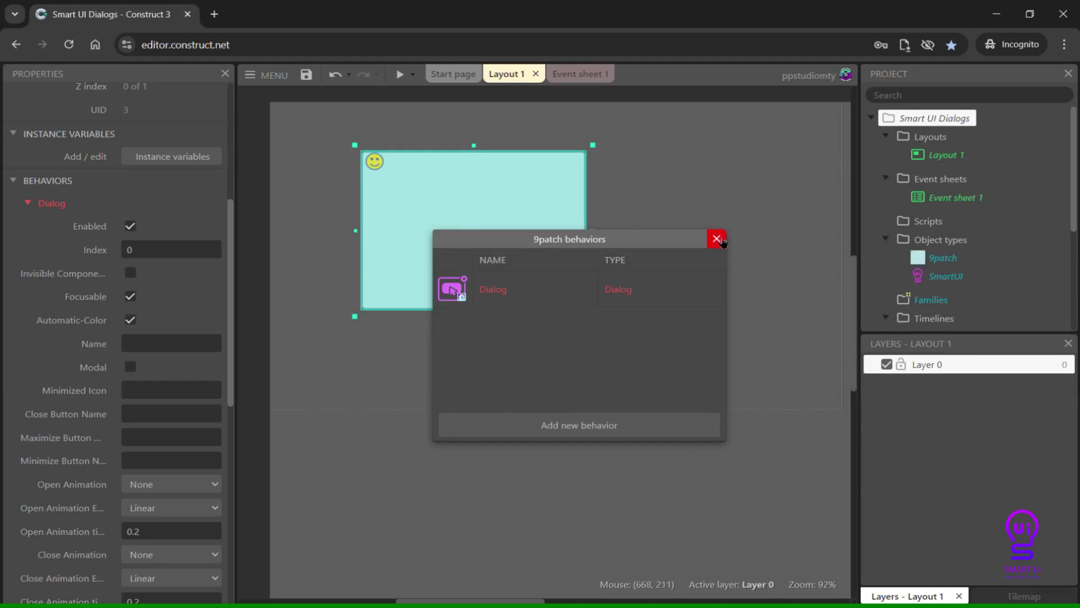
click(717, 239)
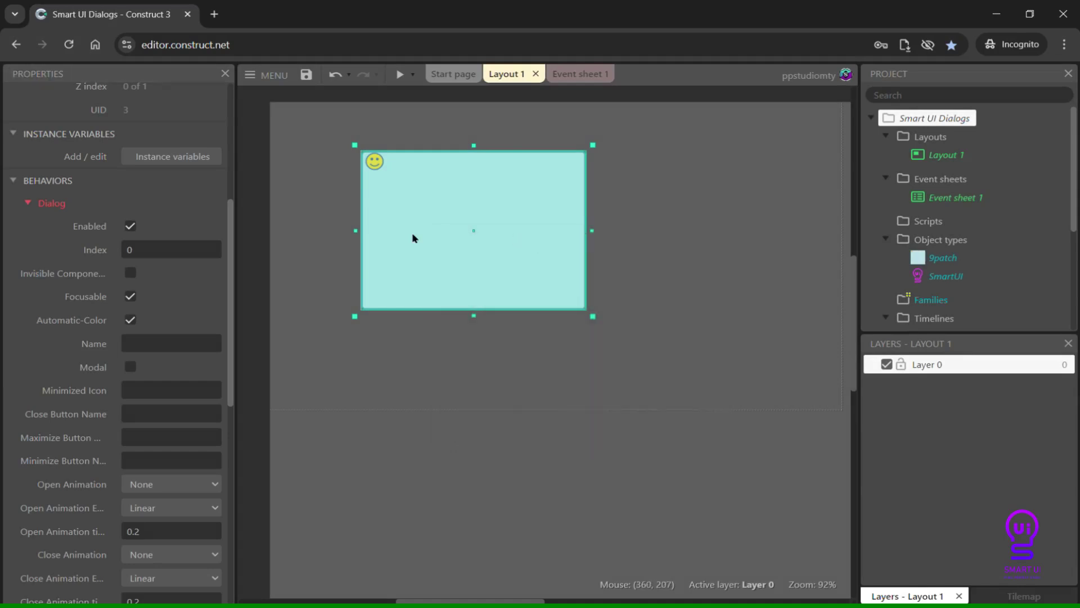
Step: Rename the 9-patch object type to Dialog
scroll(168, 281, up, 5)
click(198, 118)
text(Dialog)
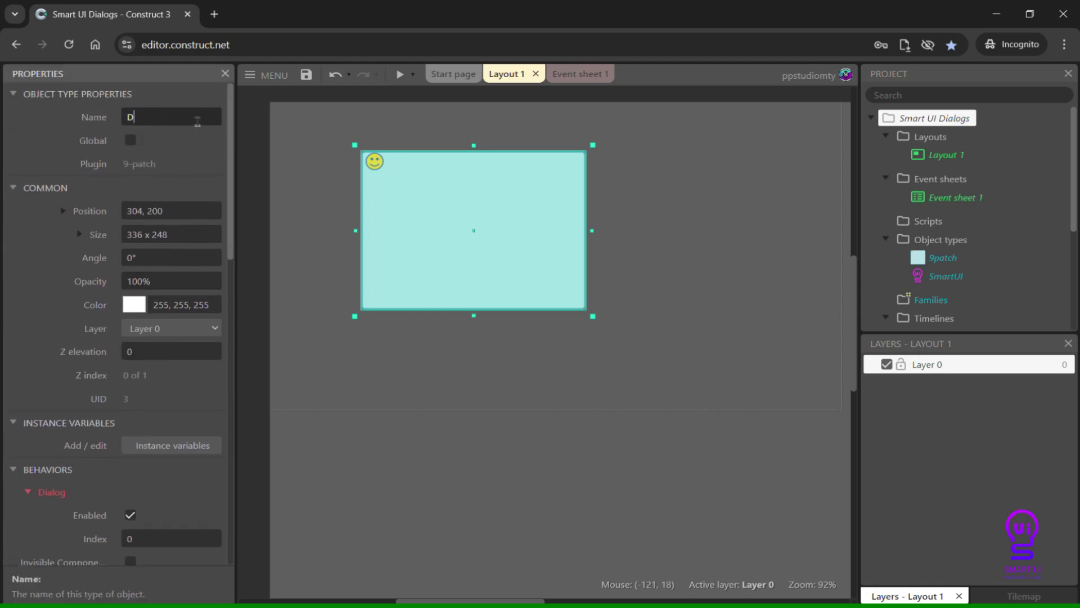
click(636, 234)
Step: Insert a new Sprite object in the empty area beside the dialog panel, at about 560, 248
right_click(636, 232)
click(688, 245)
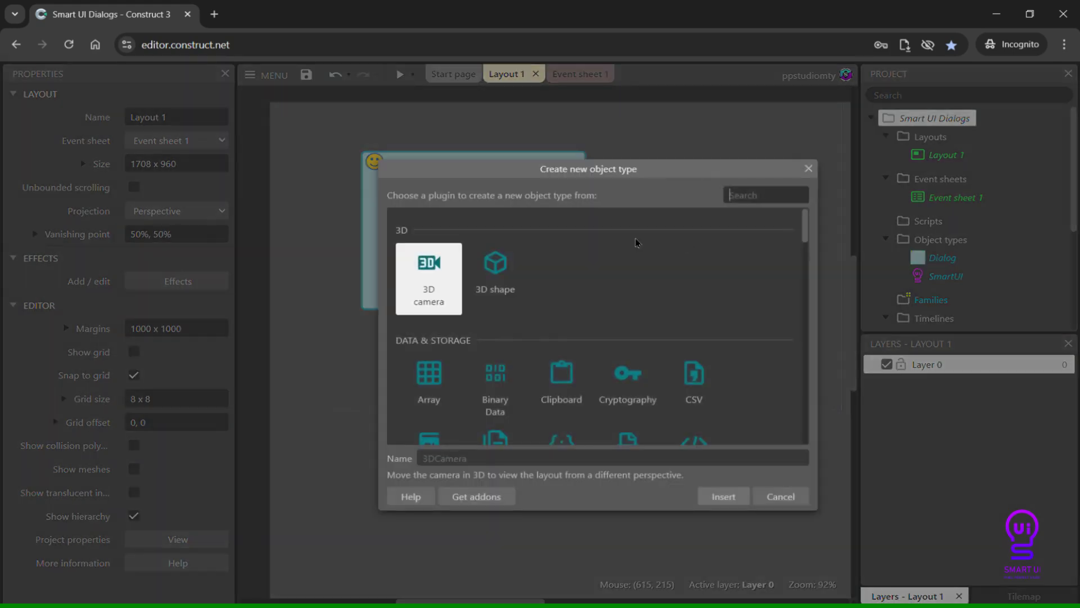
scroll(731, 349, down, 3)
scroll(717, 394, down, 3)
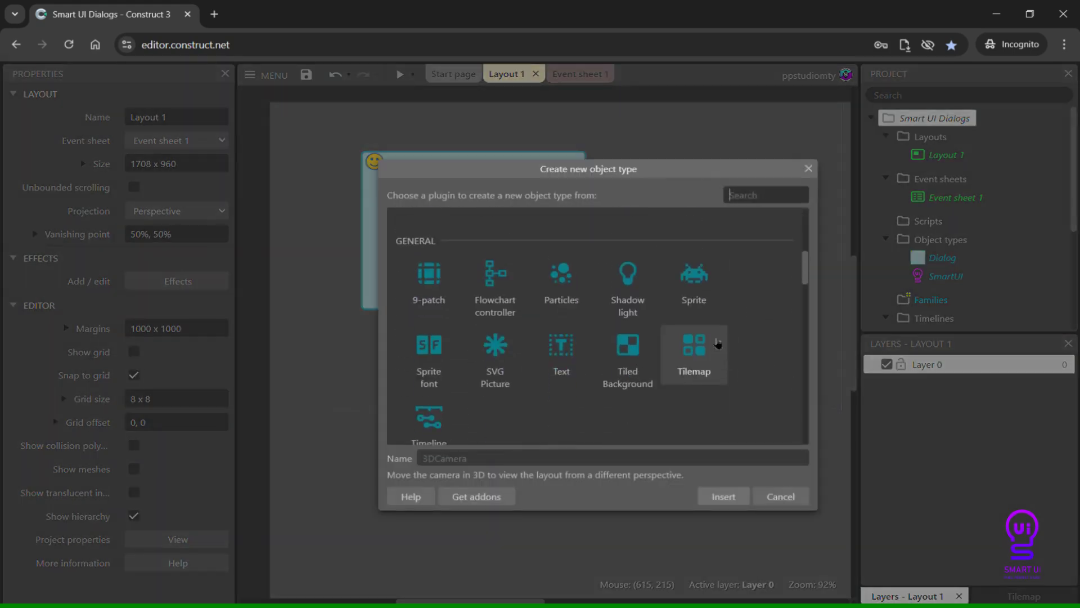
click(693, 282)
click(723, 496)
click(655, 269)
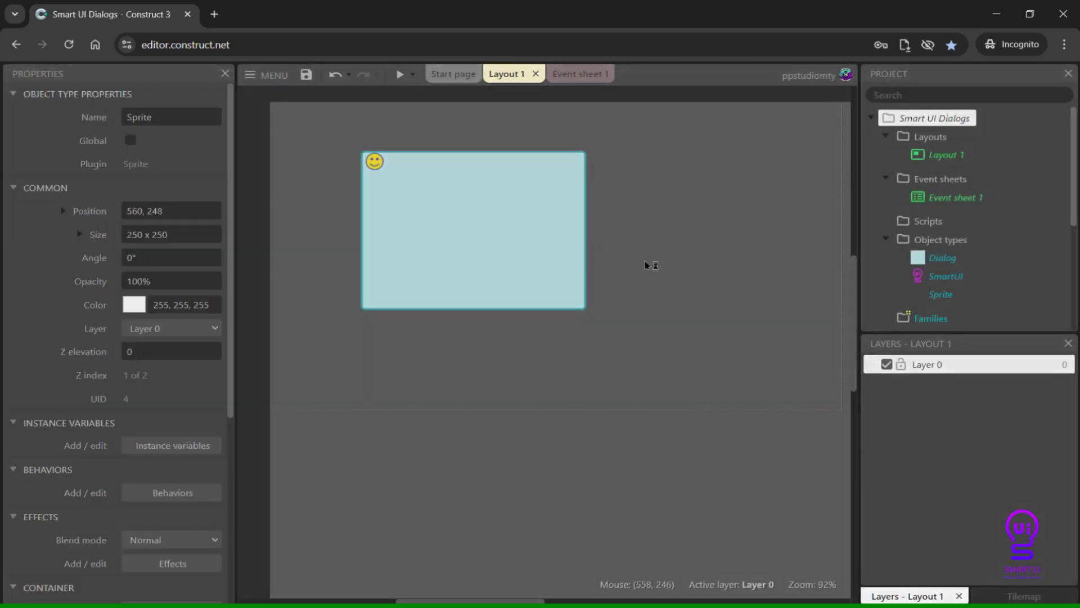
Step: Load the blue X close icon image file as the sprite's animation frame and close the Animations Editor
click(249, 102)
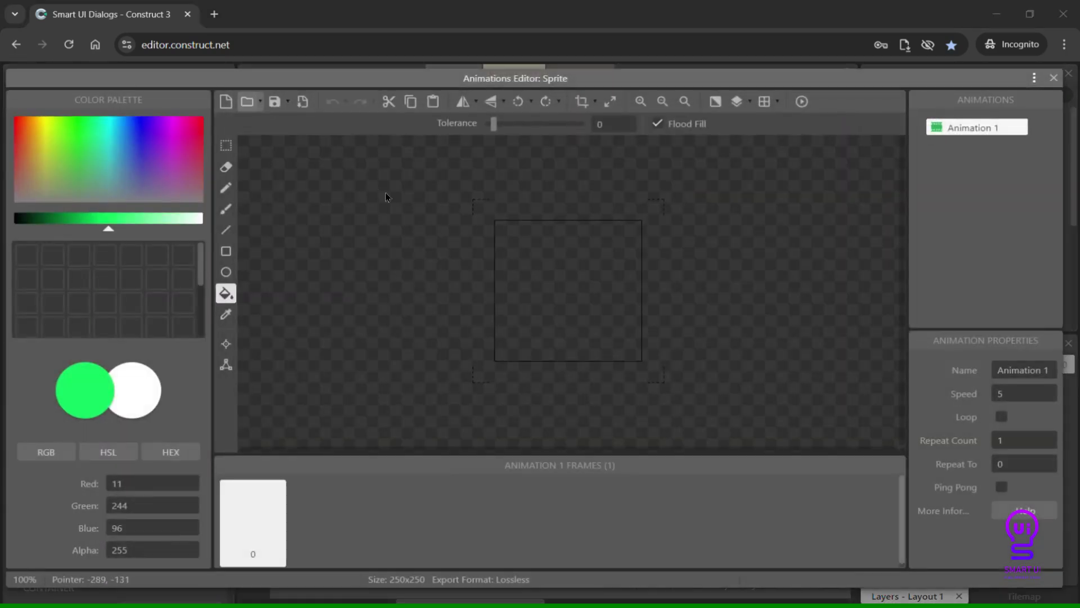
double_click(760, 126)
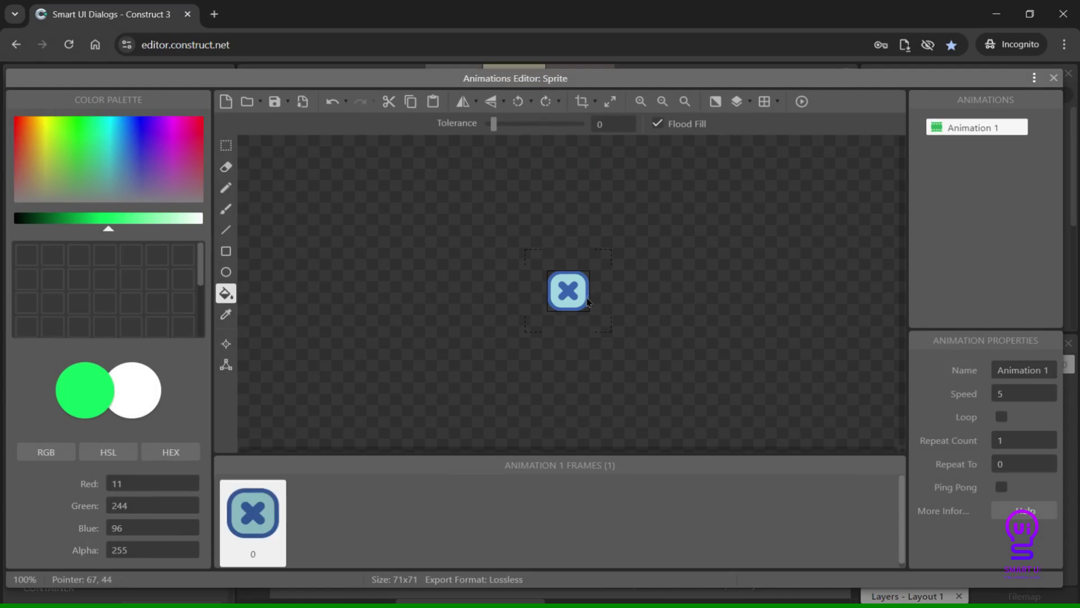
key(Escape)
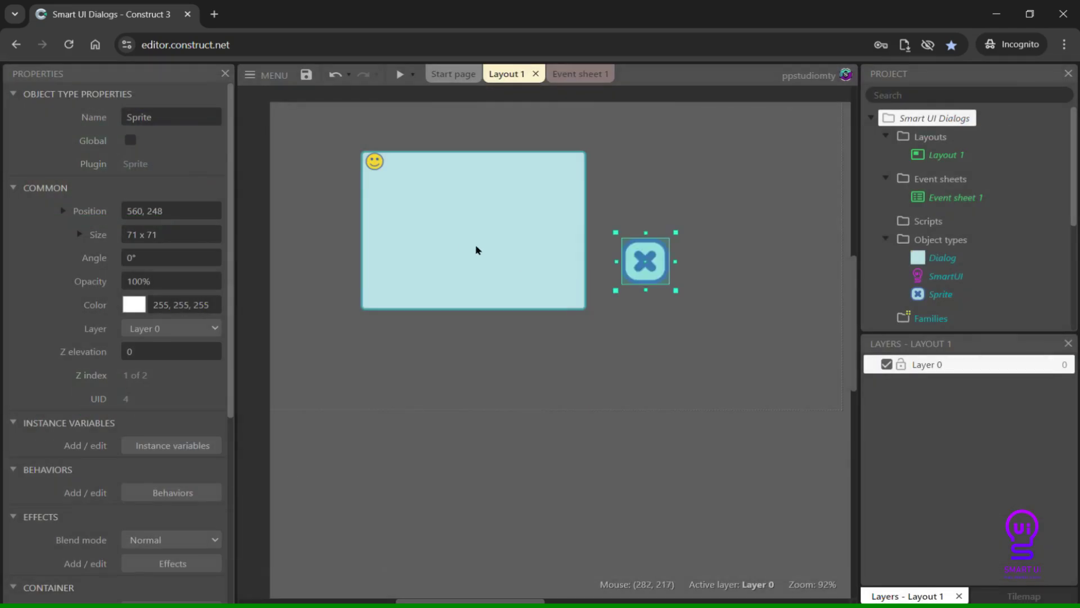
Step: Rename the X icon sprite to CloseWindow
click(192, 121)
text(c)
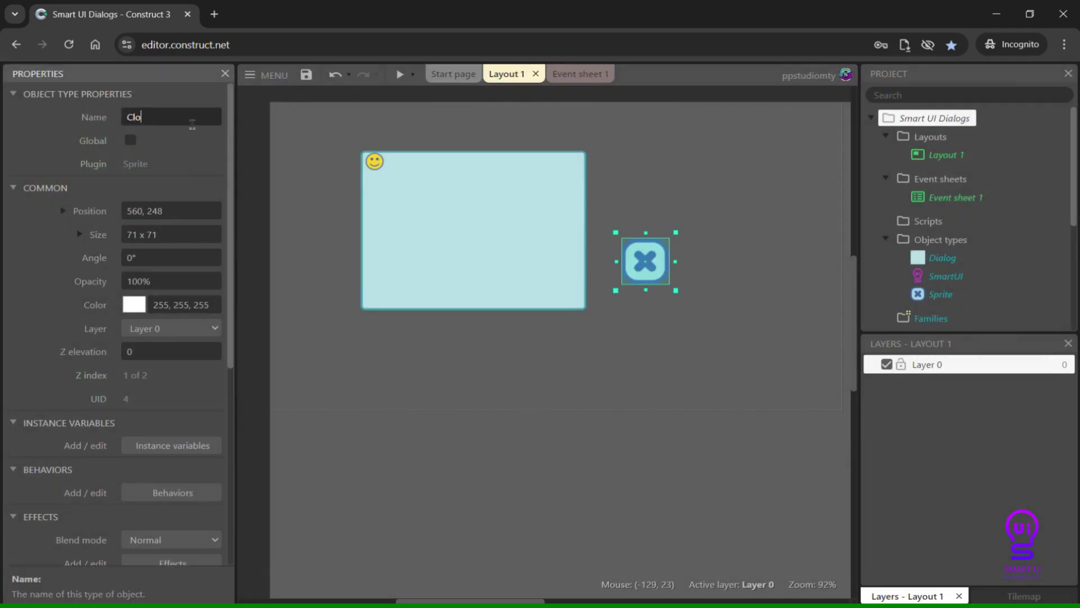
text(loseWindow)
Step: Add the Smart UI Button behavior to the CloseWindow sprite
scroll(193, 279, down, 6)
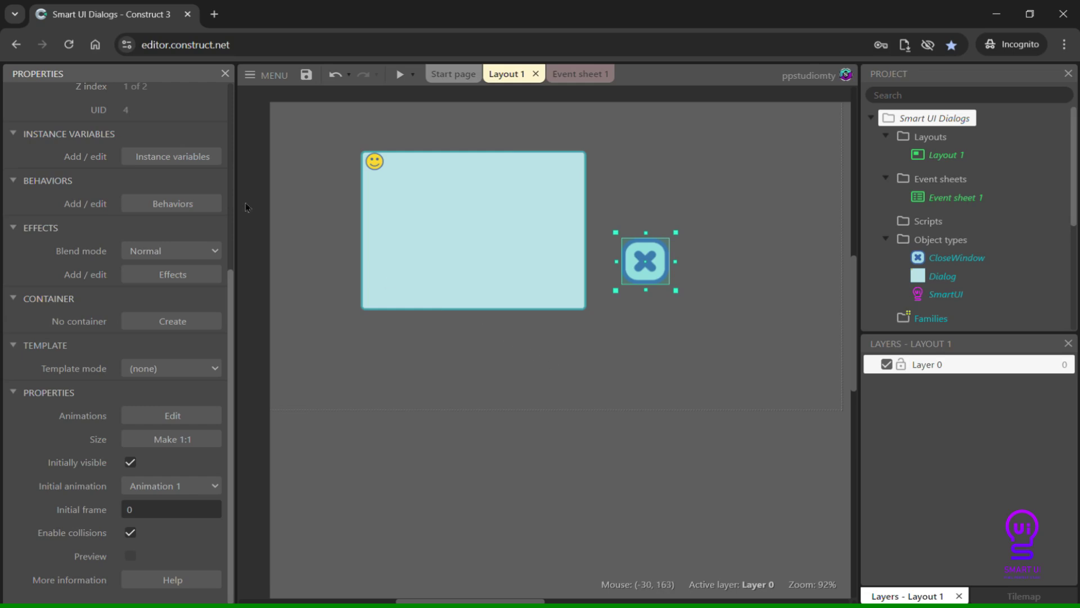
click(172, 203)
click(557, 426)
scroll(595, 379, down, 5)
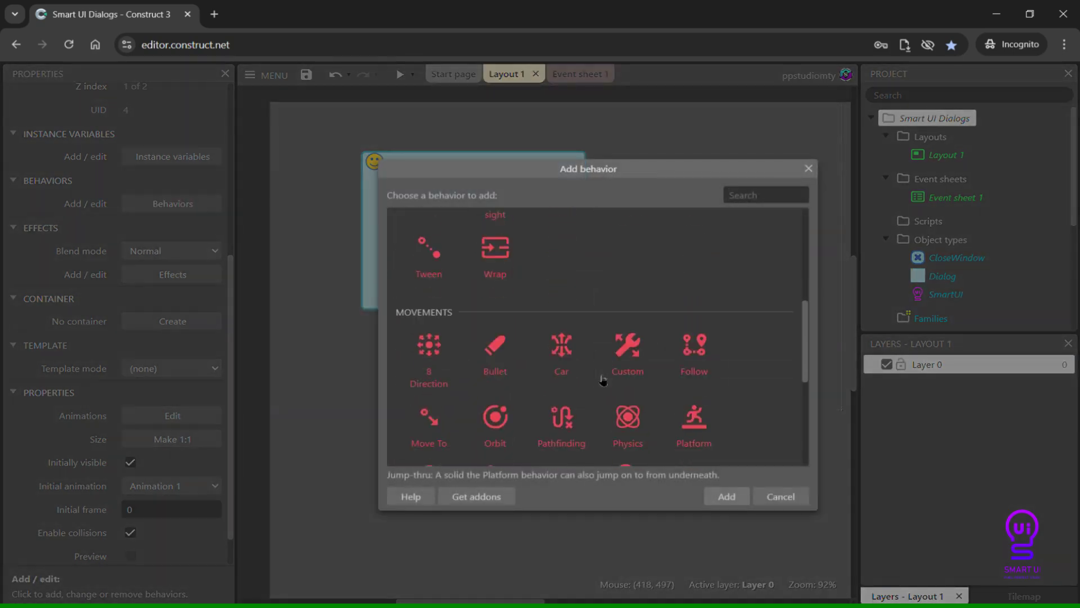
click(445, 378)
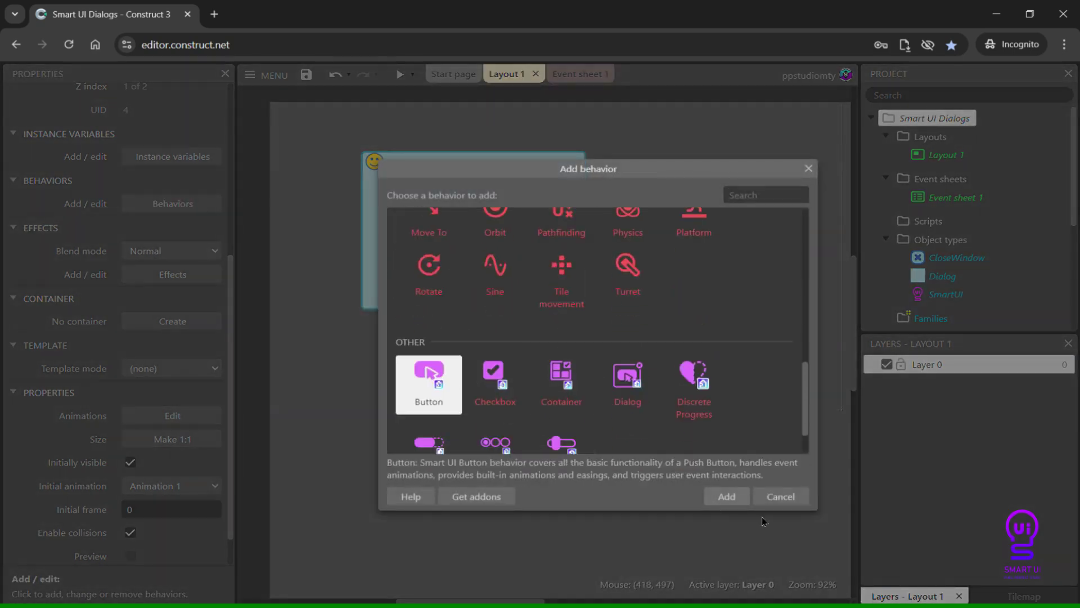
click(727, 497)
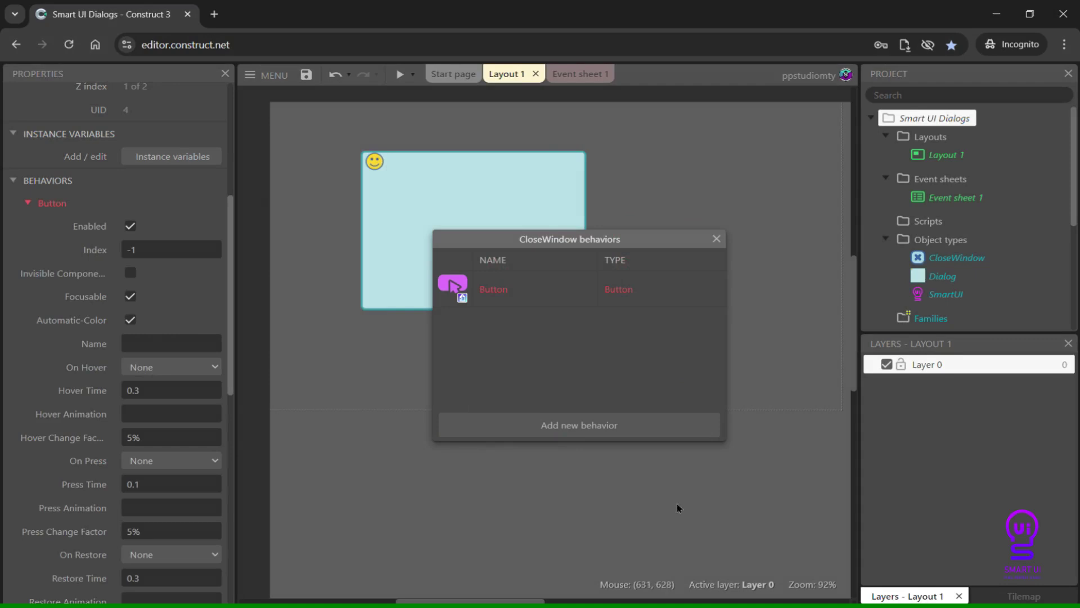
click(716, 239)
Step: Set the Name property of CloseWindow's Button behavior to close
scroll(150, 331, down, 1)
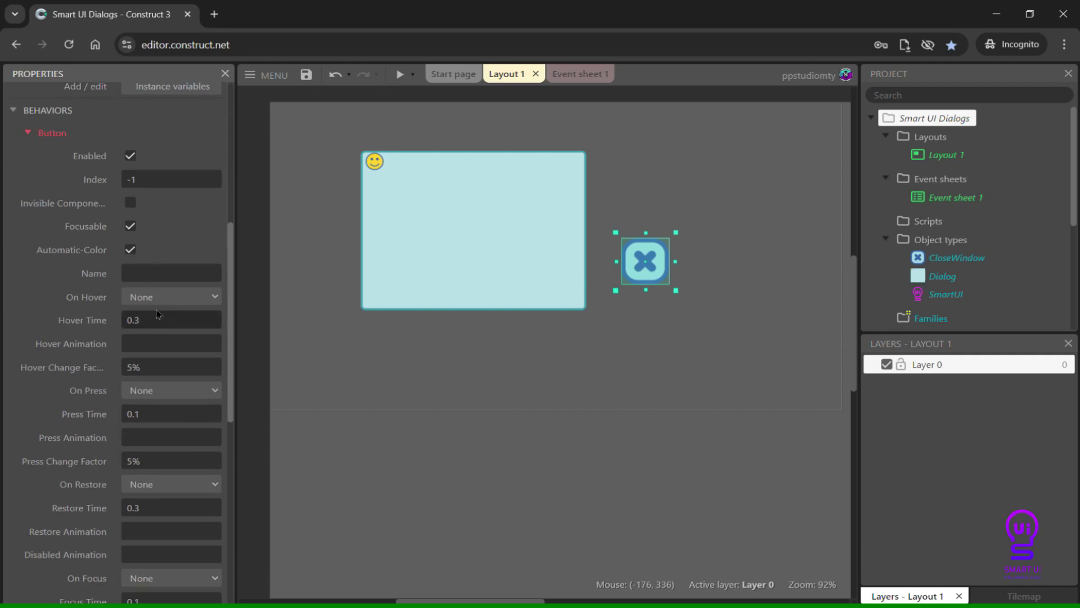
click(169, 277)
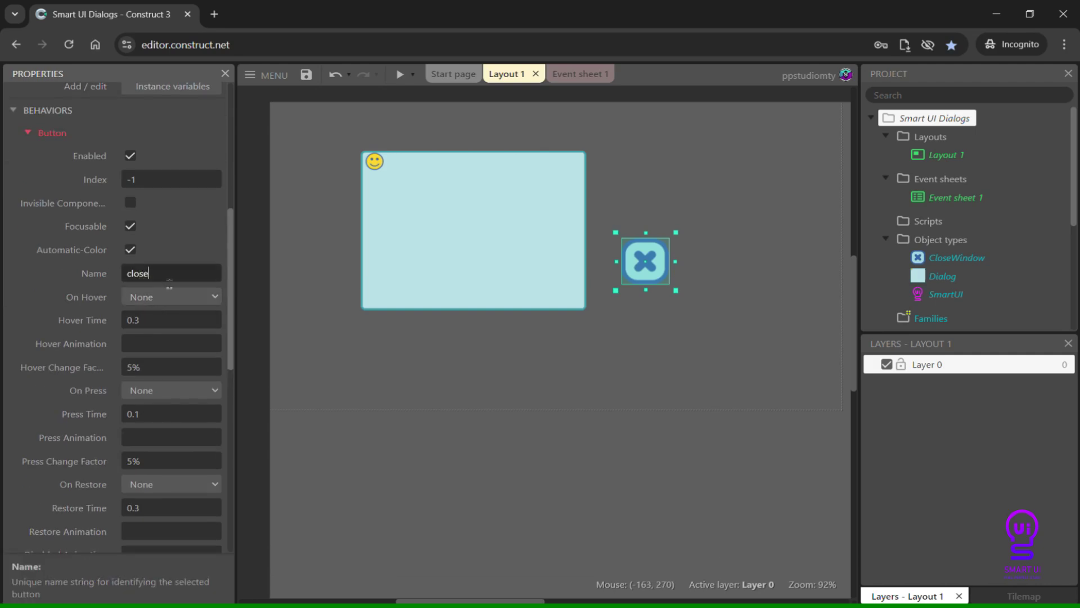
text(close)
Step: Set CloseWindow's button animations to Move Up Out-Back on hover, Move Down Out-Back on press and Restore Out-Sine on restore
click(154, 301)
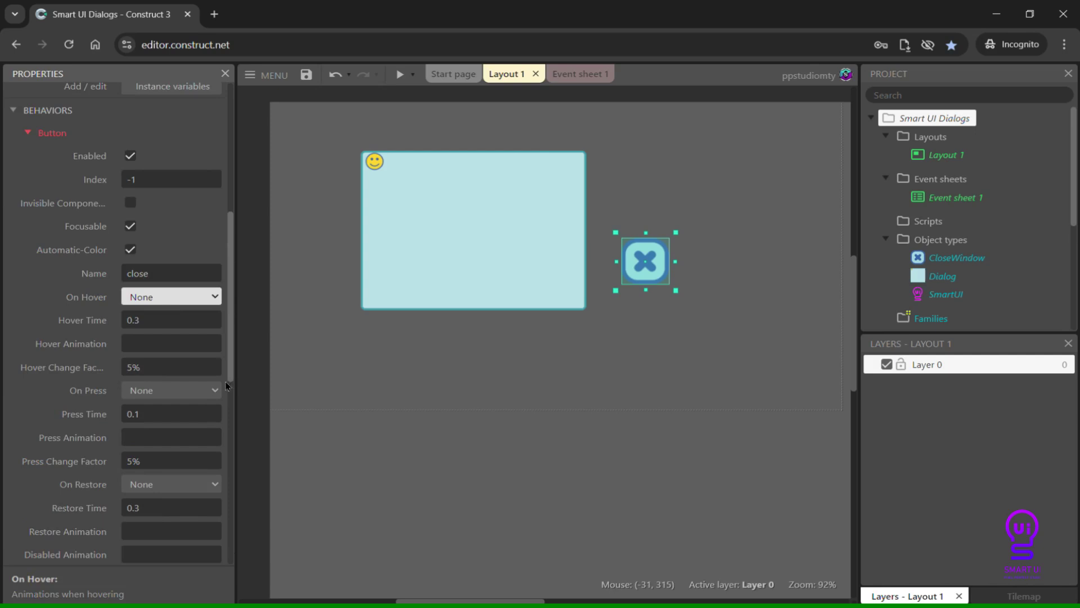
key(Down)
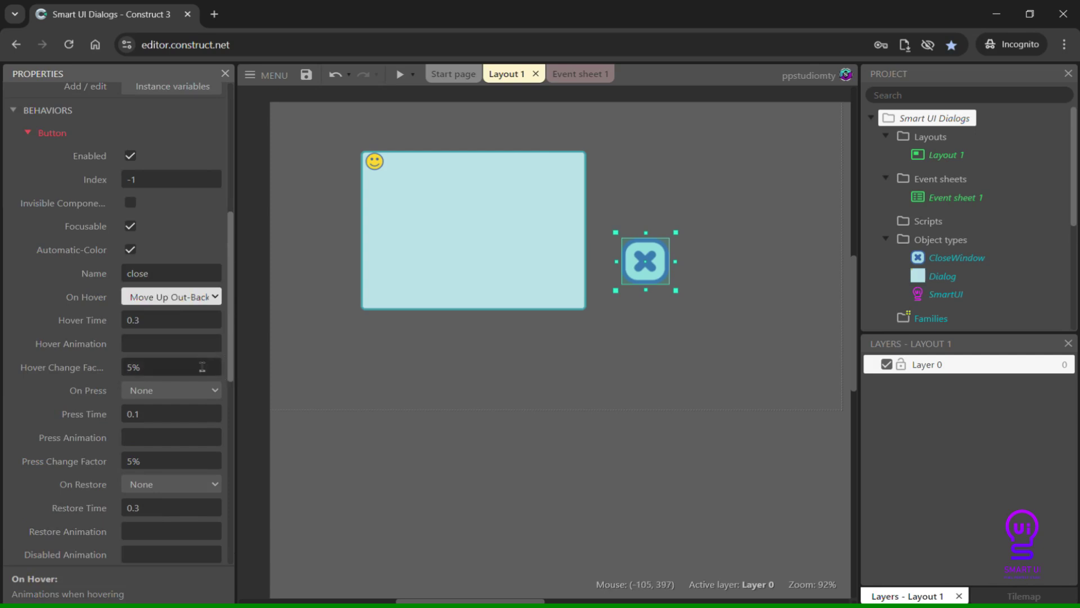
click(176, 396)
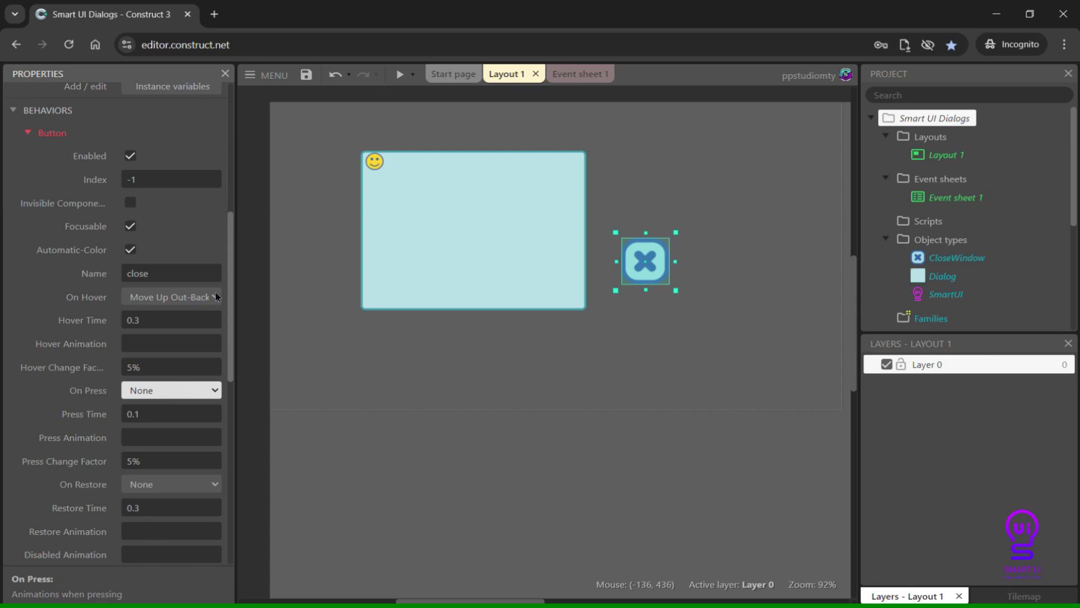
key(Down)
key(Down)
scroll(180, 355, down, 3)
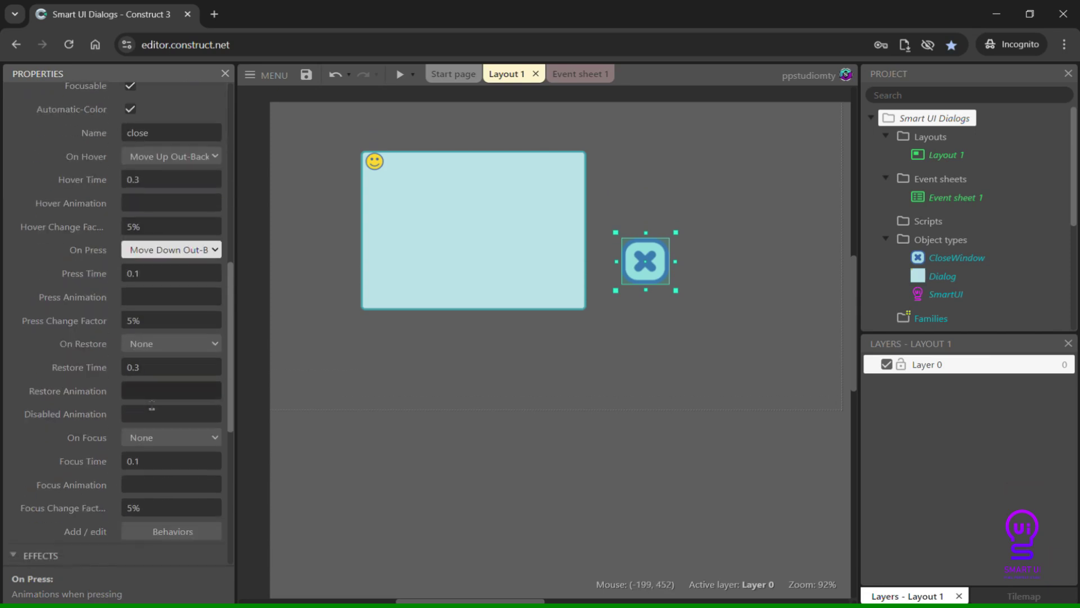
click(180, 353)
key(Down)
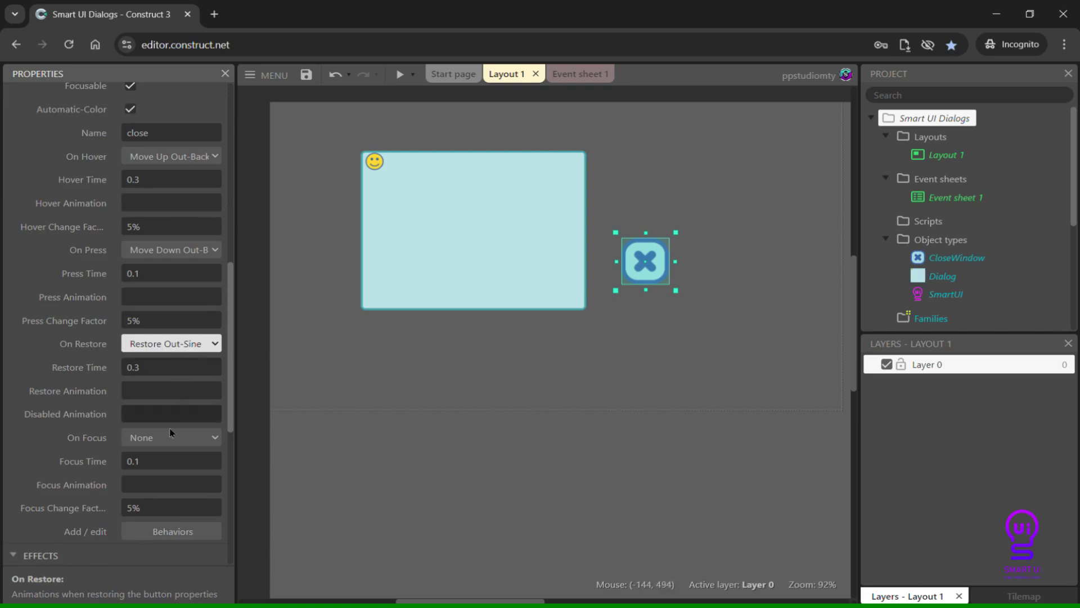
Step: Set the On Focus animation of CloseWindow's Button behavior to Wobble Width
click(168, 442)
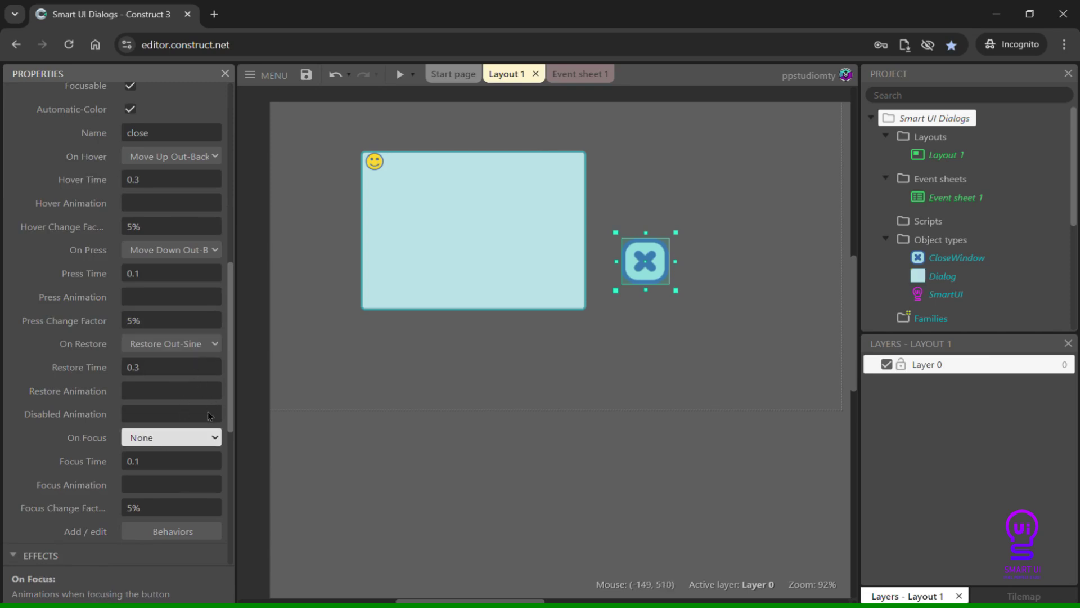
key(Down)
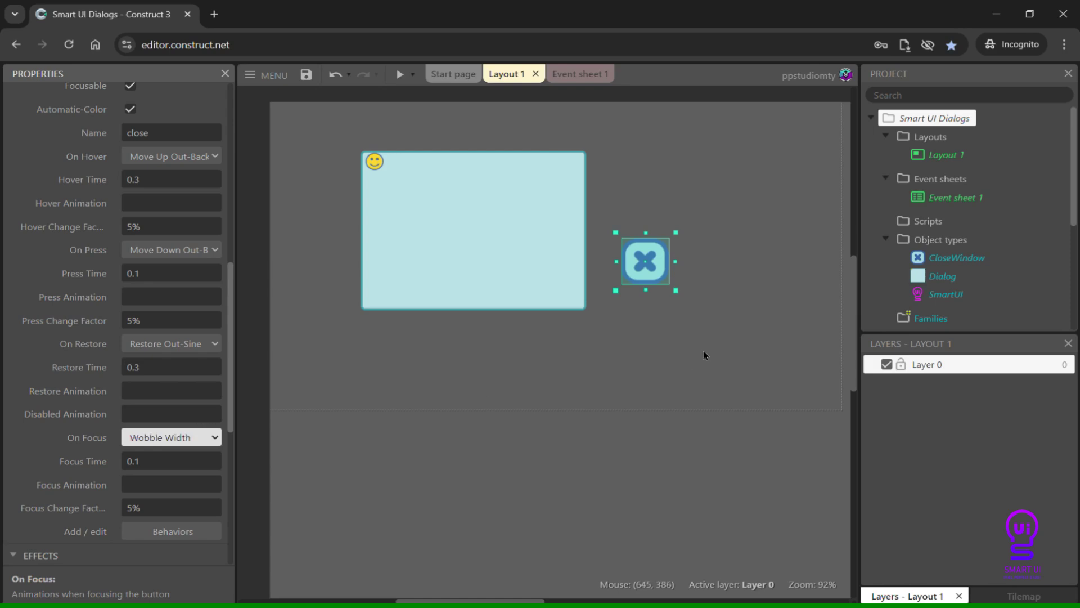
Step: Move CloseWindow up beside the Dialog panel and add it as a hierarchy child of Dialog
drag(651, 268, 640, 196)
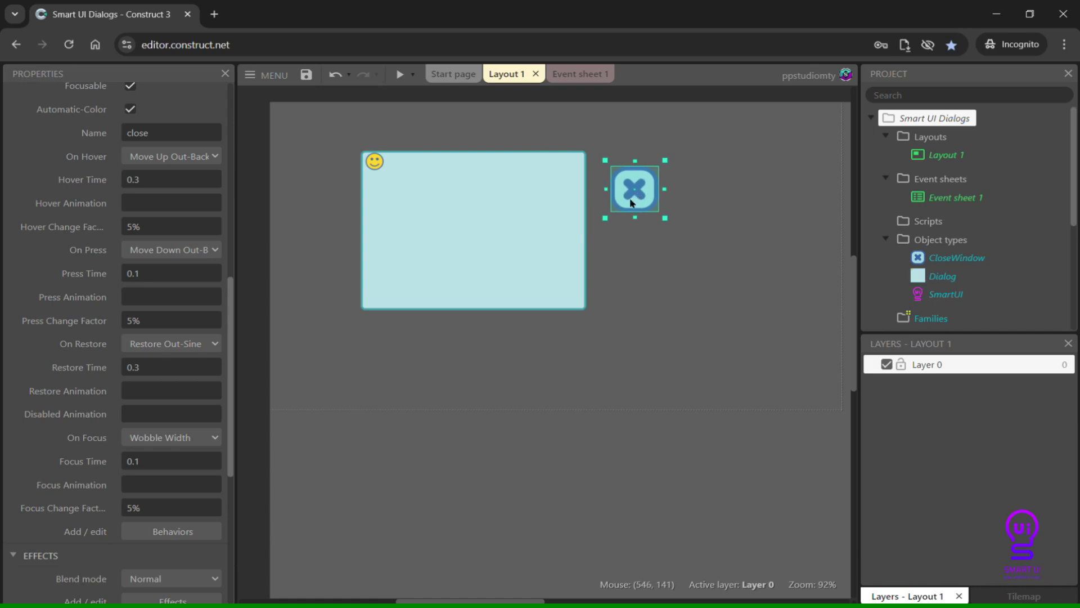
click(554, 209)
right_click(554, 208)
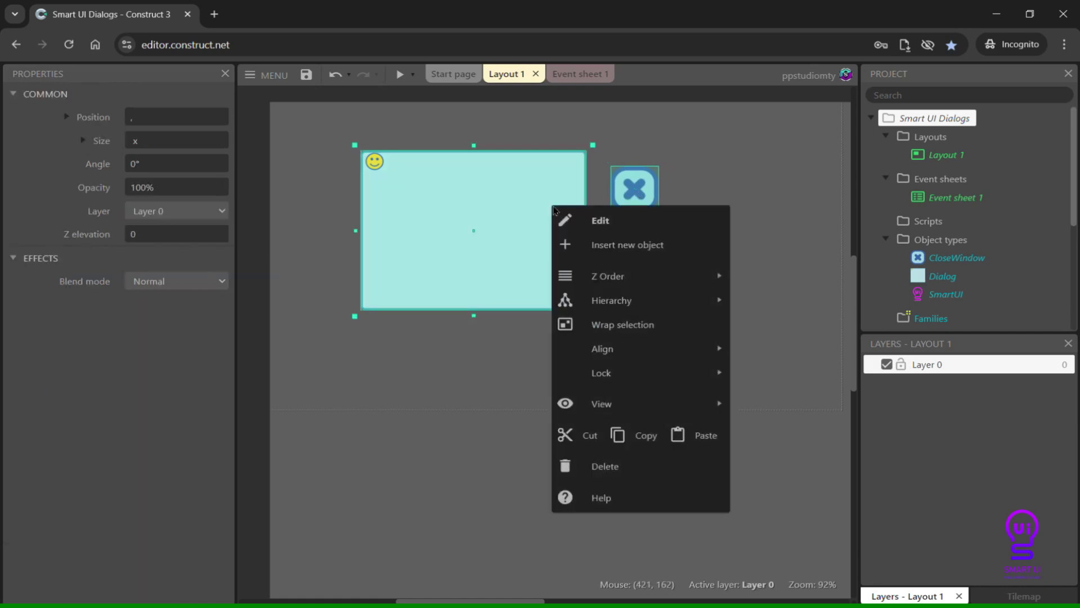
mouse_move(638, 300)
click(735, 293)
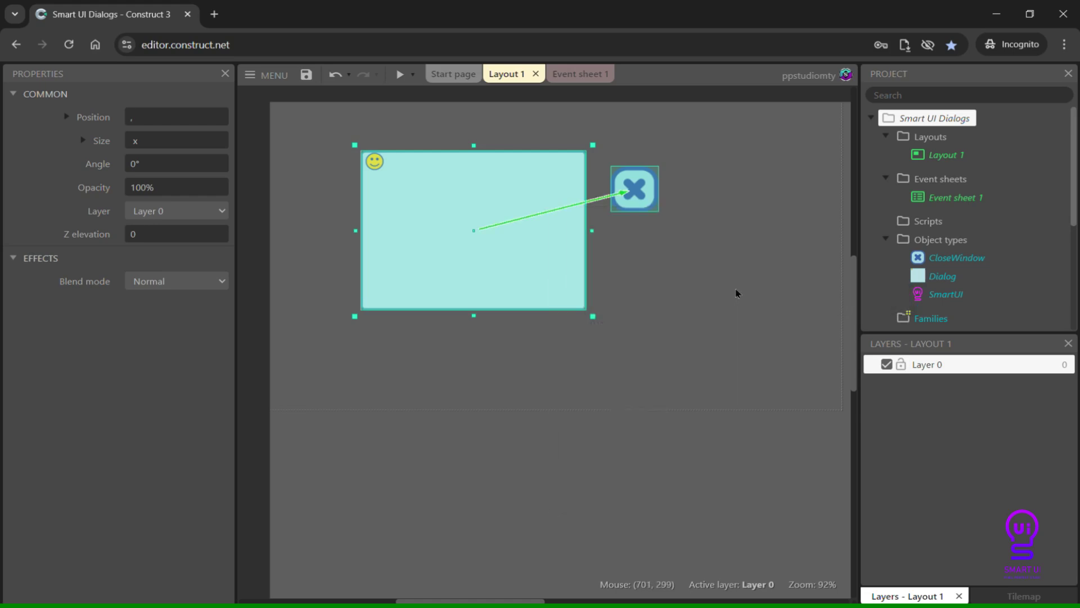
click(736, 293)
Step: Check the button name on CloseWindow and set the Dialog behavior's Close Button Name to close
click(635, 189)
scroll(152, 255, down, 6)
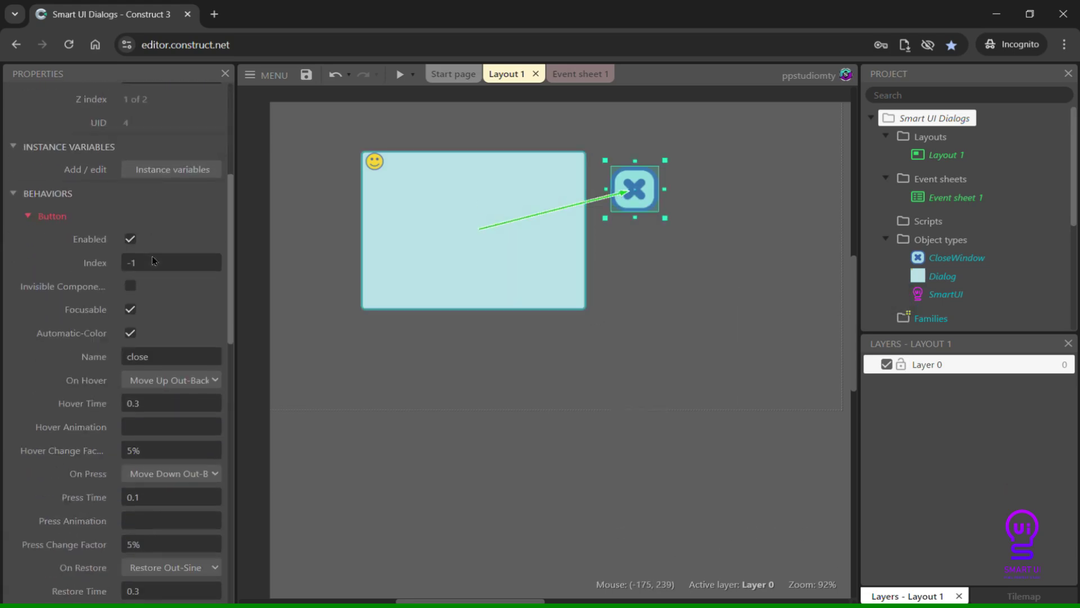
click(407, 232)
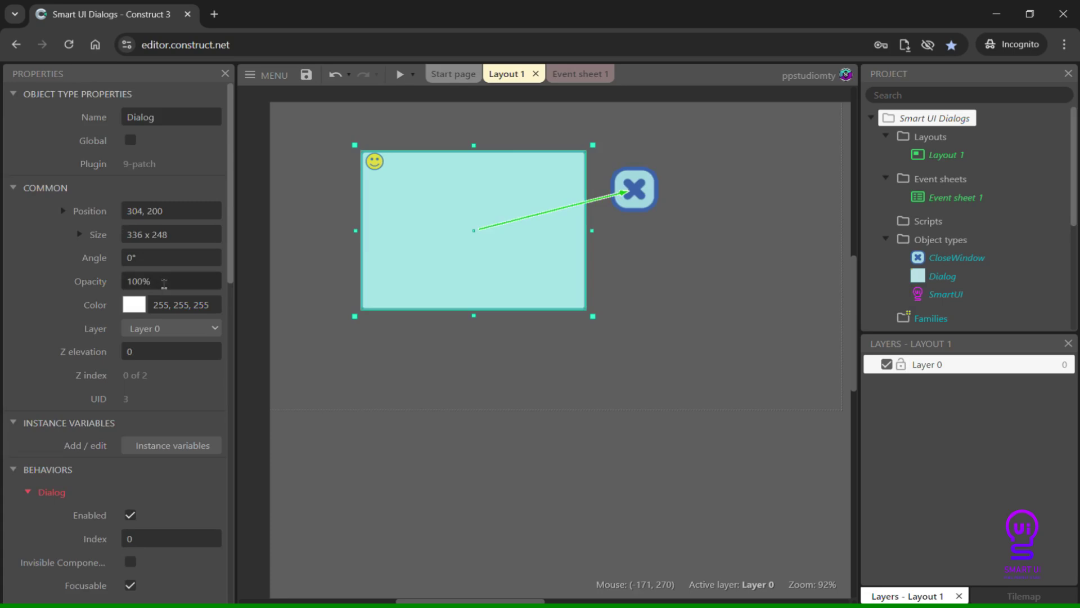
scroll(164, 283, down, 6)
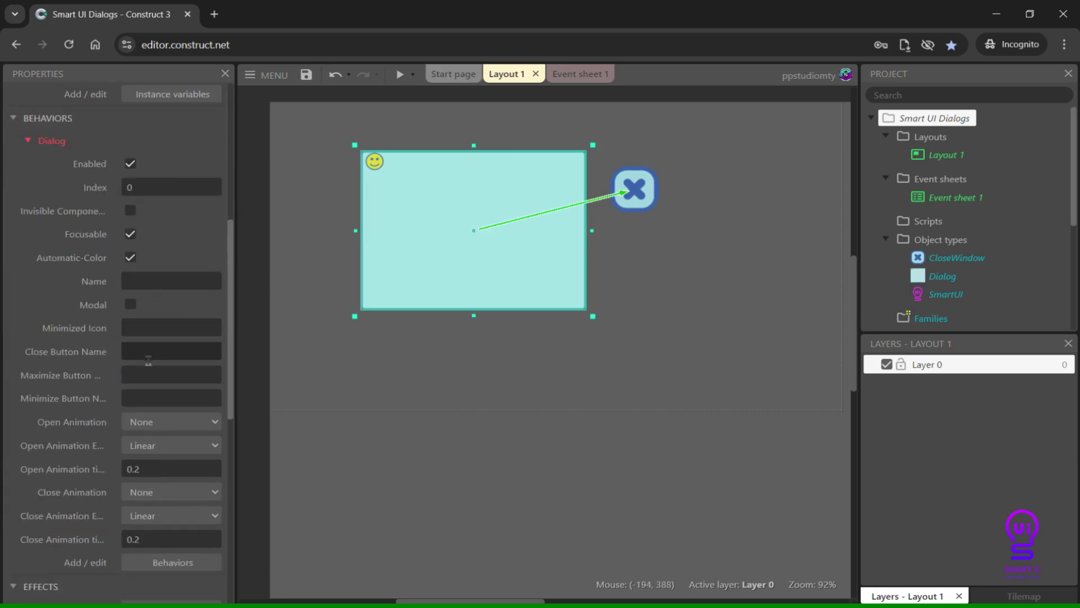
click(149, 353)
text(close)
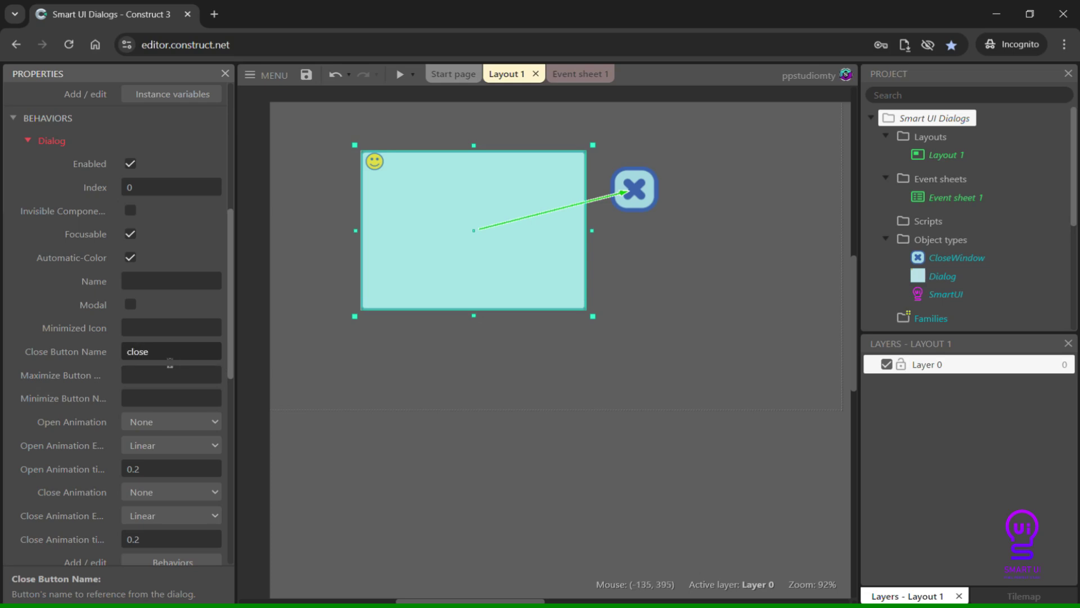
Step: Set the Dialog behavior's Open Animation to Scale Up and its Close Animation to Scale Down
scroll(170, 362, down, 1)
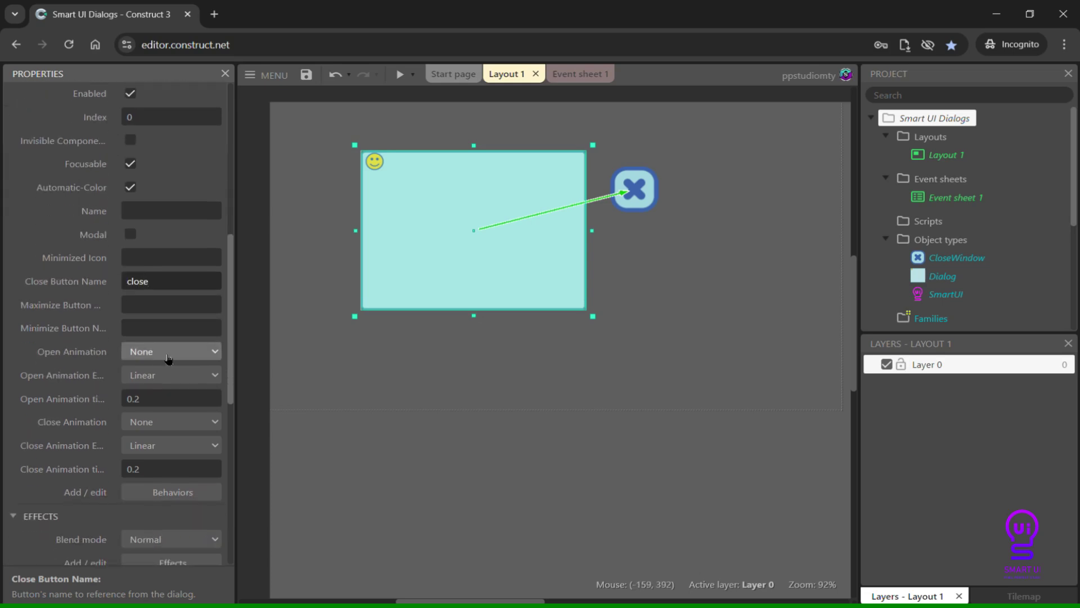
click(180, 431)
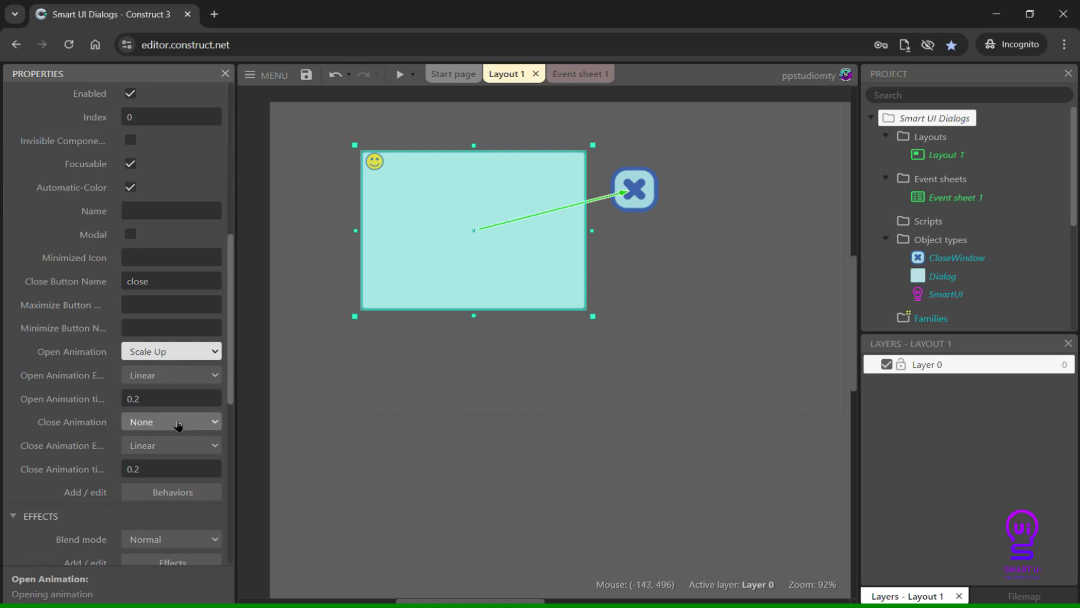
click(178, 423)
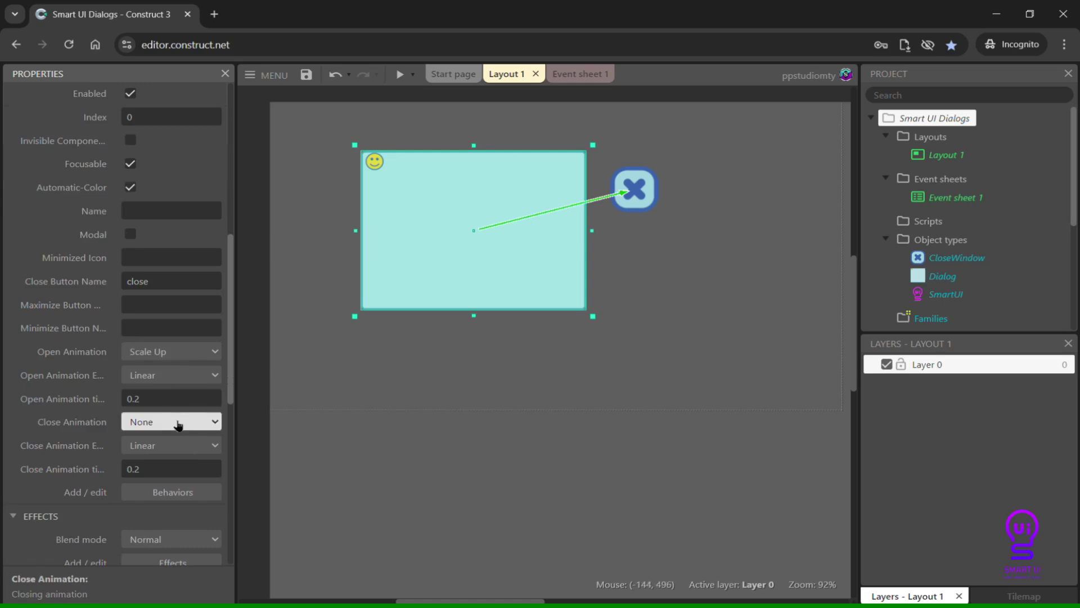
click(178, 511)
scroll(180, 450, down, 1)
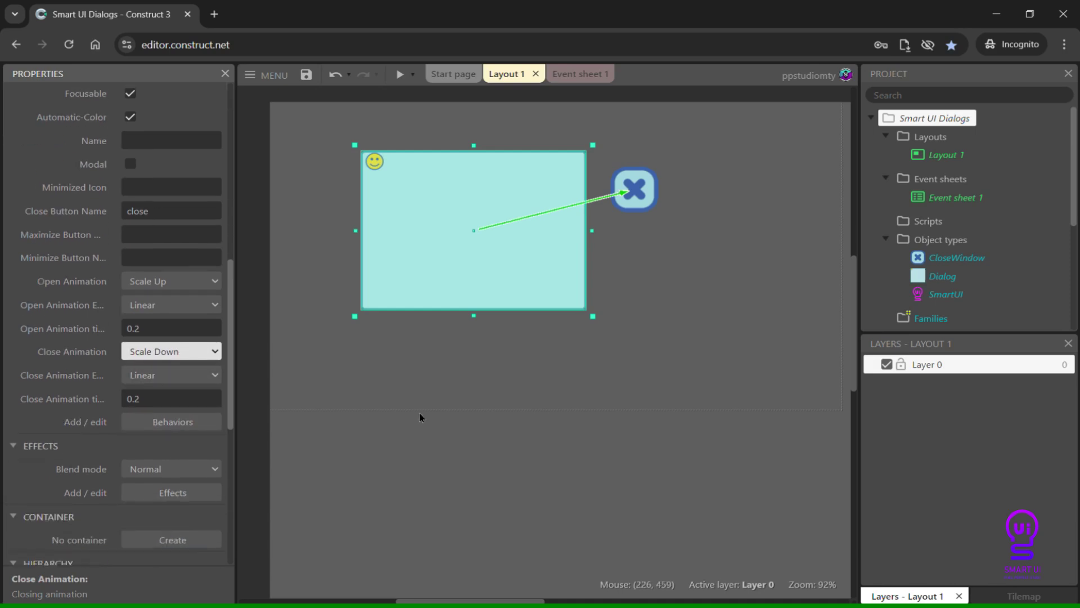
Step: Place CloseWindow in the upper-right corner of the Dialog panel and test closing the dialog in a preview
click(486, 372)
drag(640, 179, 566, 167)
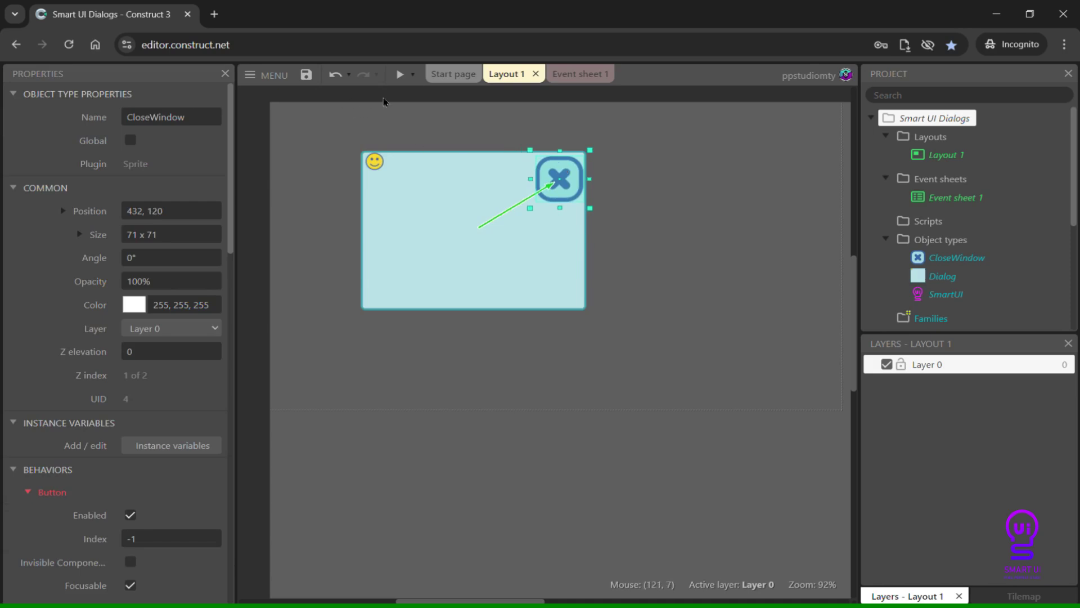
click(401, 75)
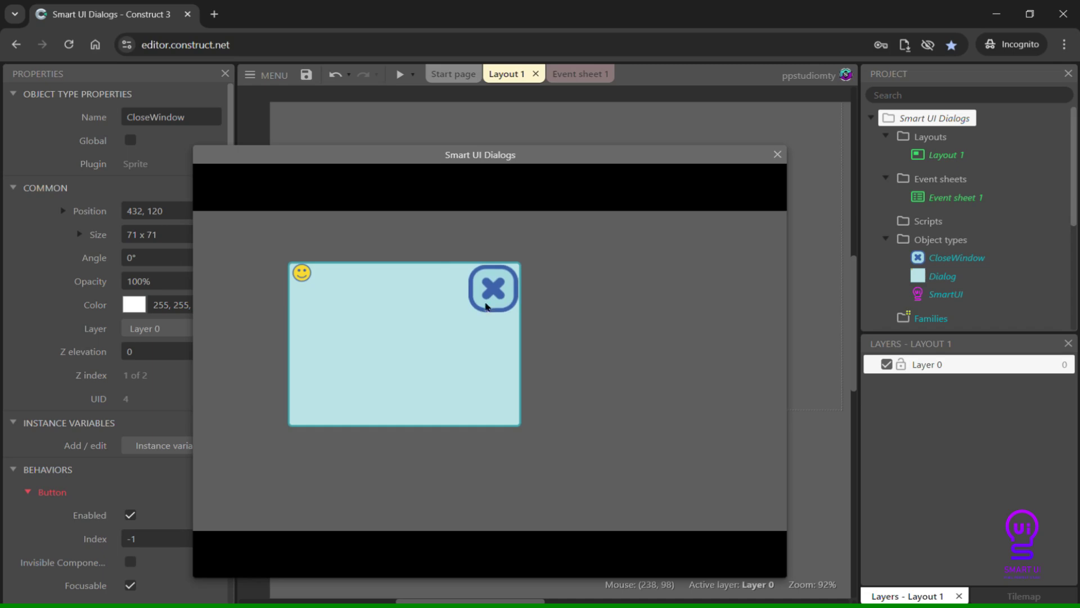
click(488, 290)
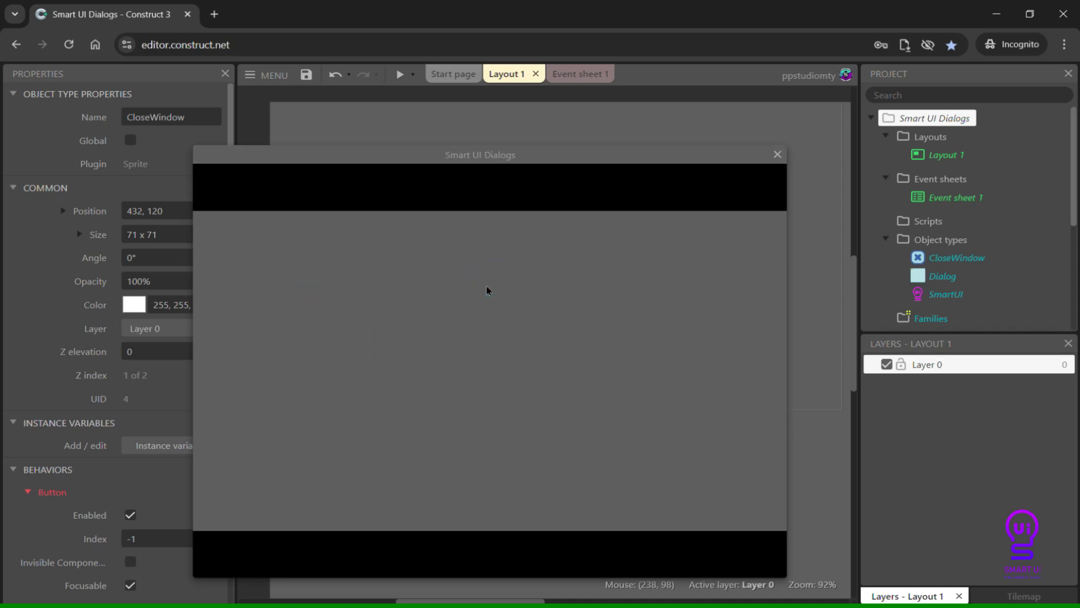
click(777, 155)
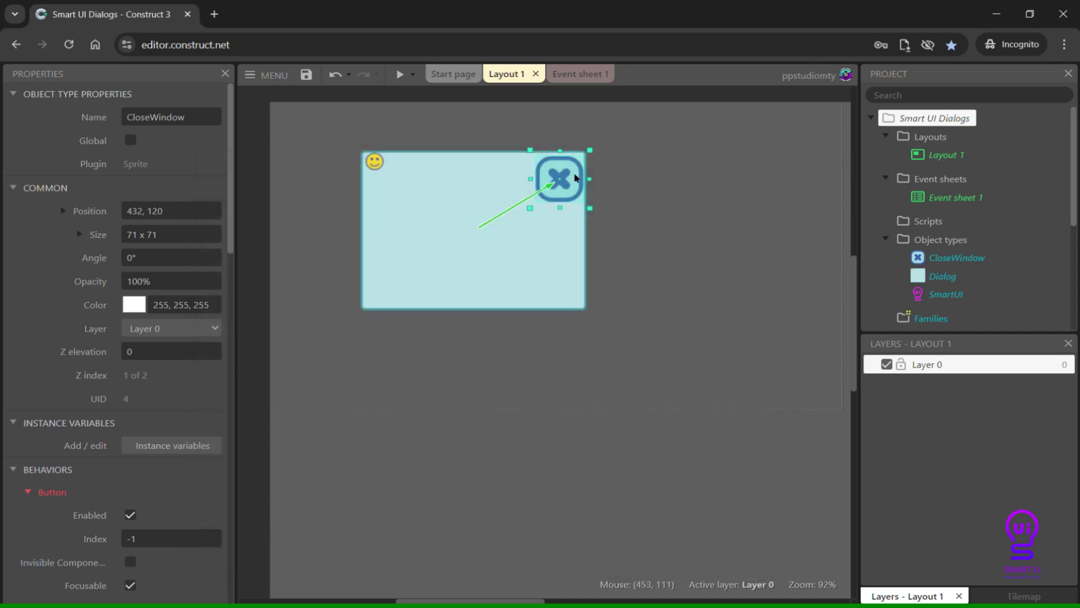
Step: Enable Transform visibility in CloseWindow's hierarchy properties
scroll(90, 361, down, 10)
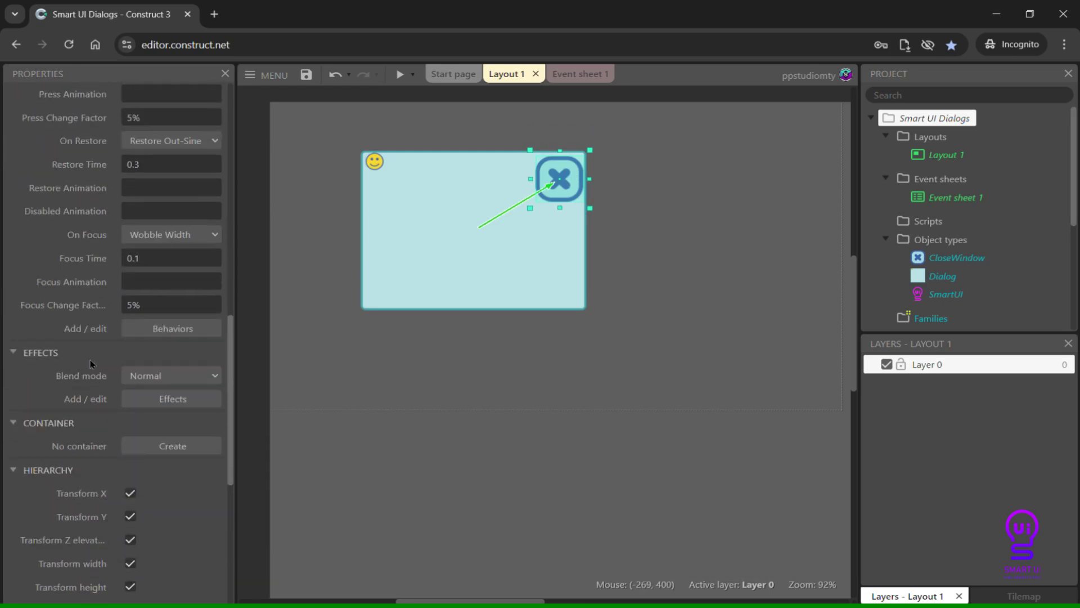
scroll(90, 363, down, 4)
click(130, 447)
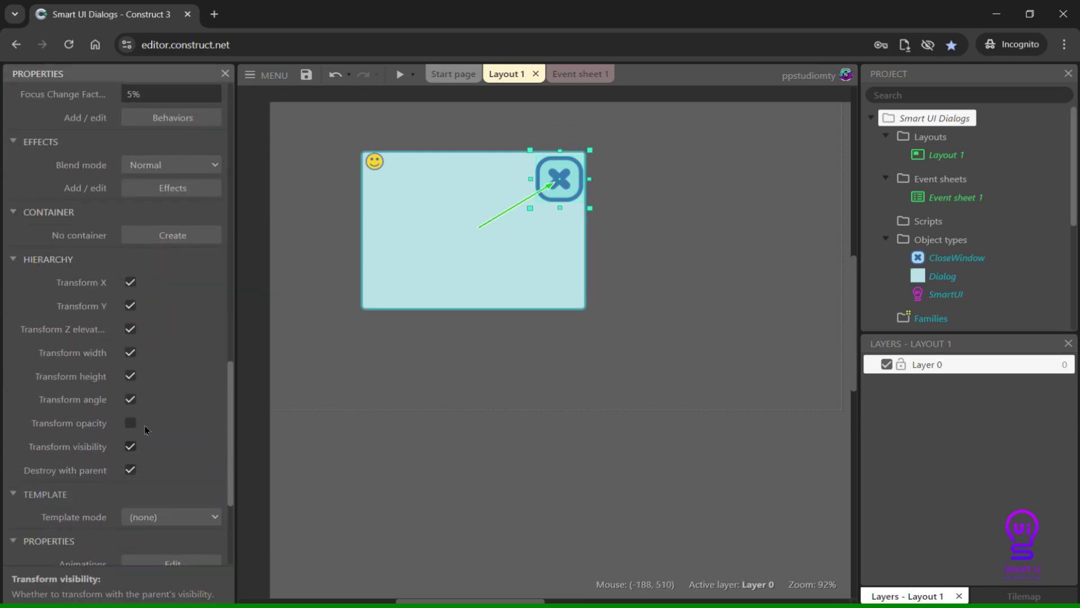
click(542, 354)
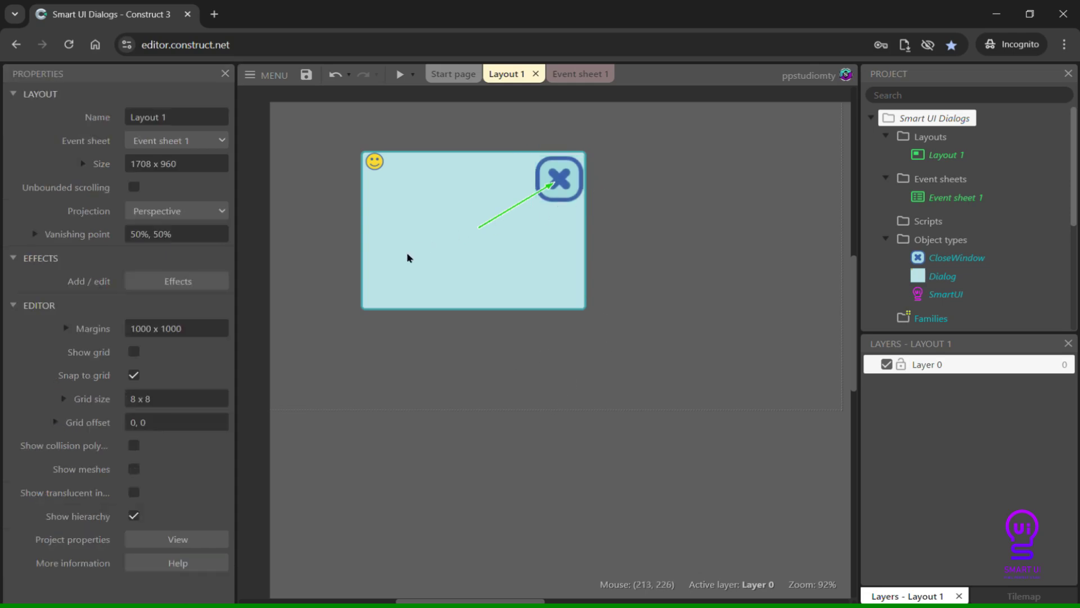
Step: Preview the layout, close the dialog with its X button, and exit the preview
click(400, 73)
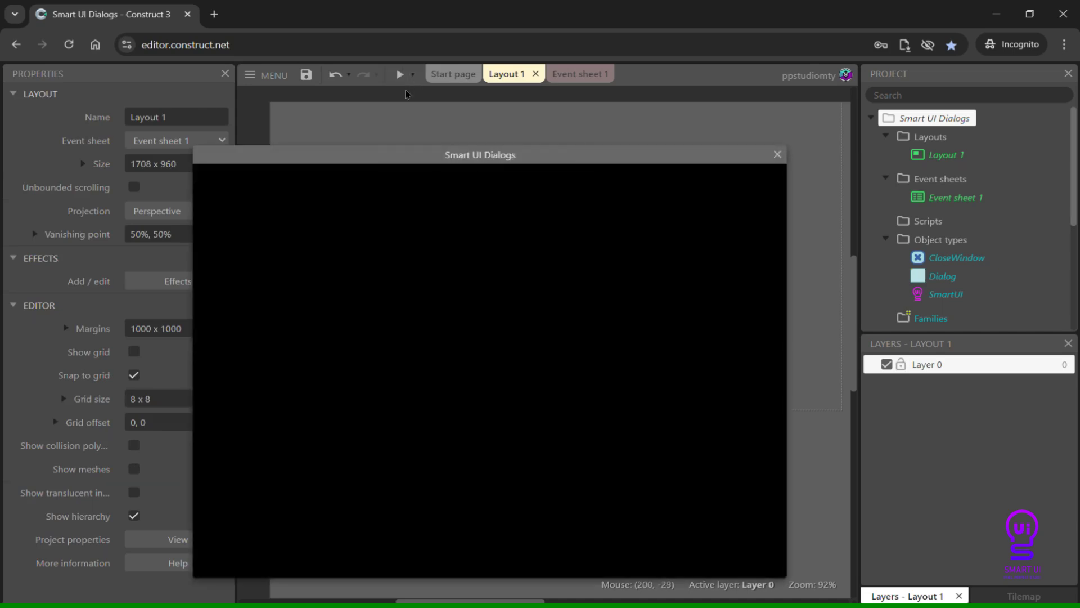
click(502, 291)
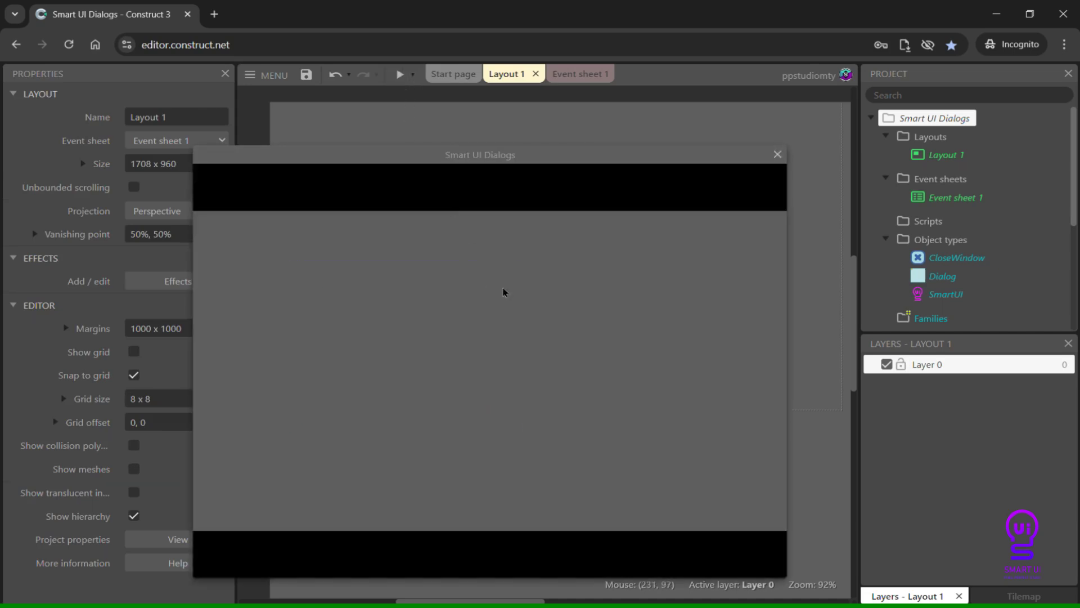
click(777, 154)
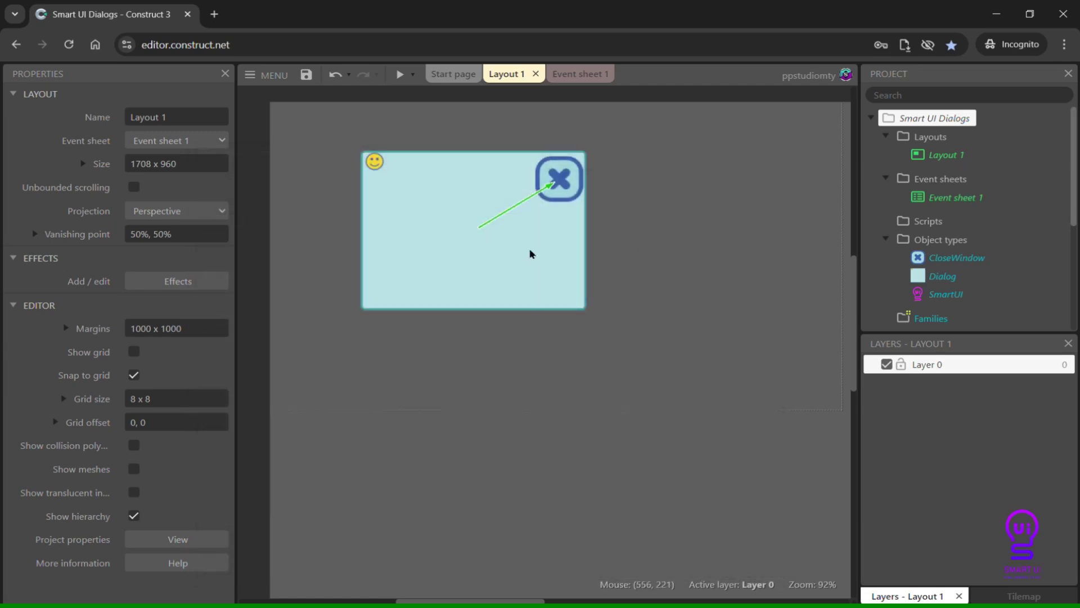
Step: Add the Destroy outside layout behavior to the Dialog panel
click(494, 251)
scroll(183, 365, down, 3)
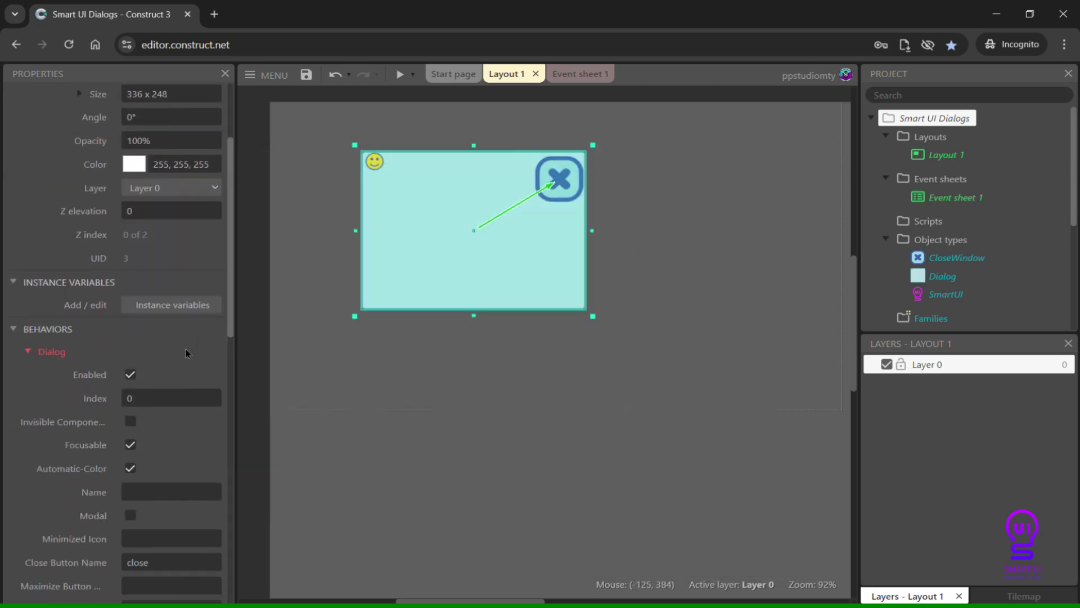
scroll(187, 353, down, 8)
click(206, 287)
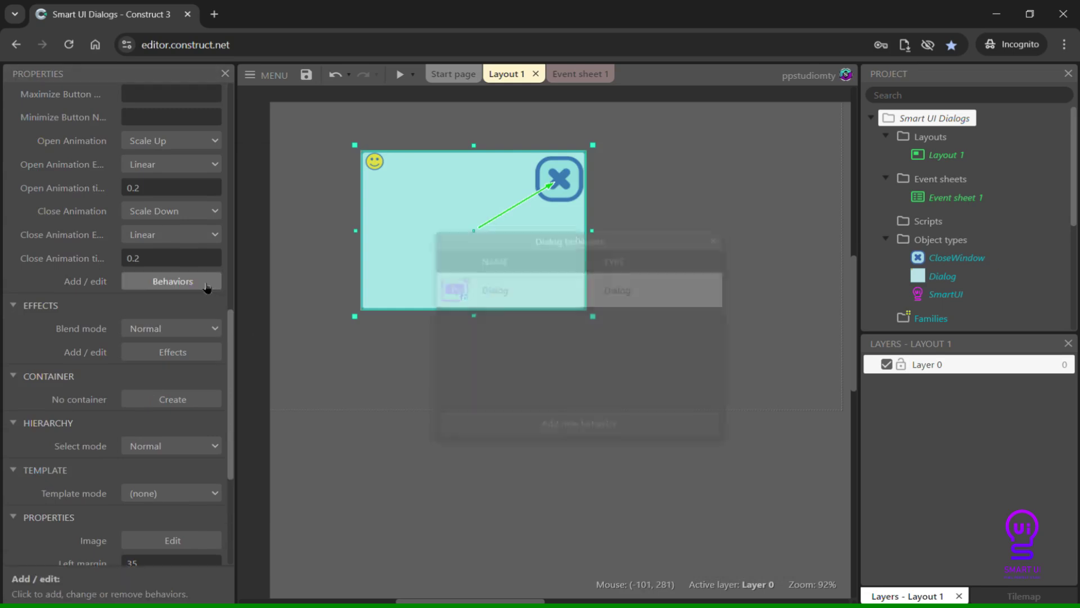
click(570, 427)
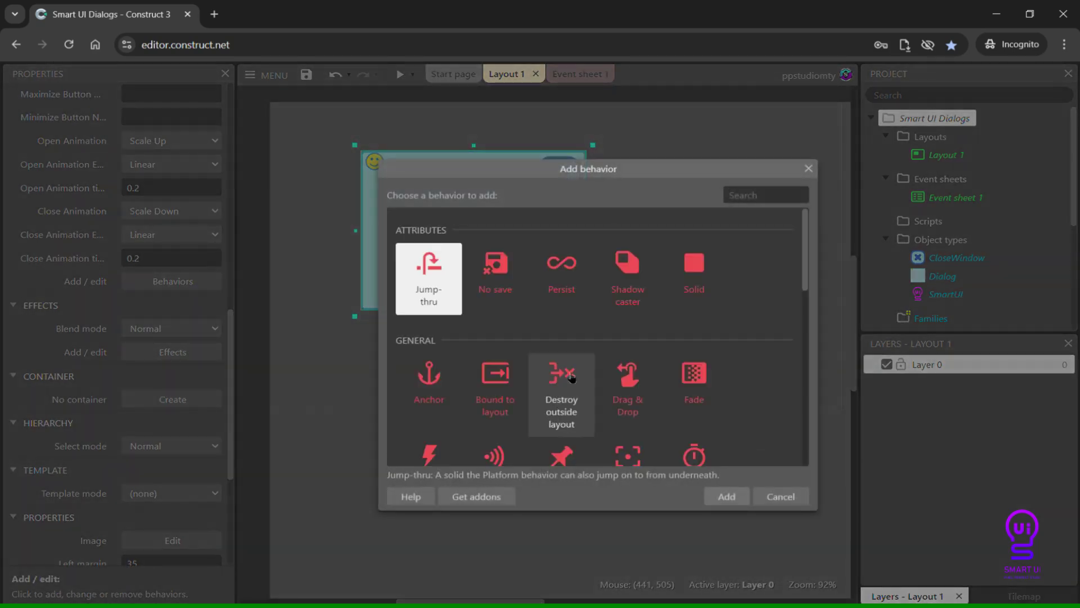
scroll(664, 331, down, 3)
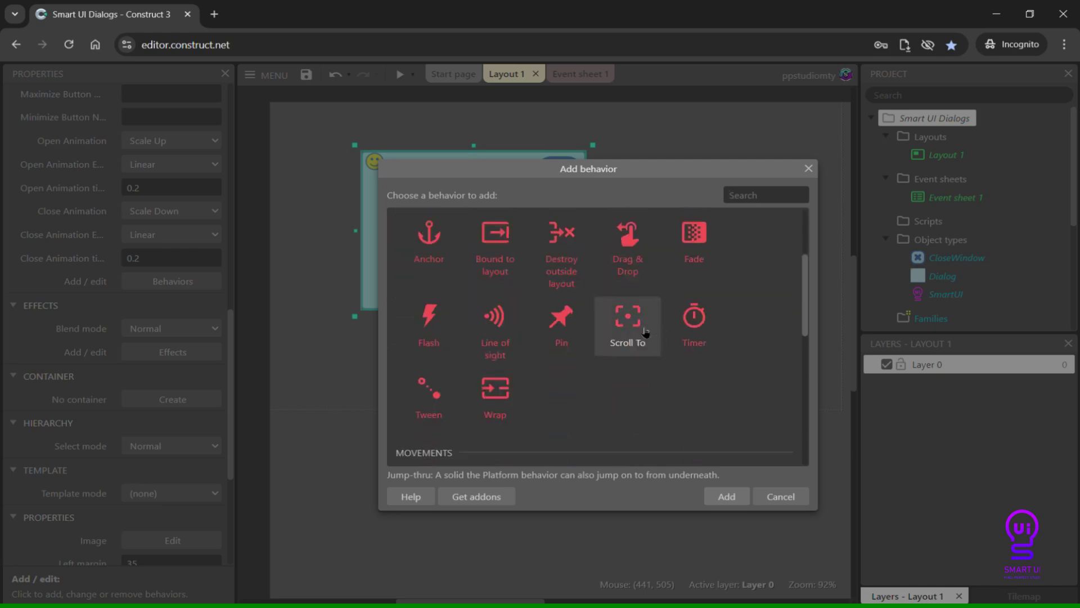
click(561, 253)
click(726, 496)
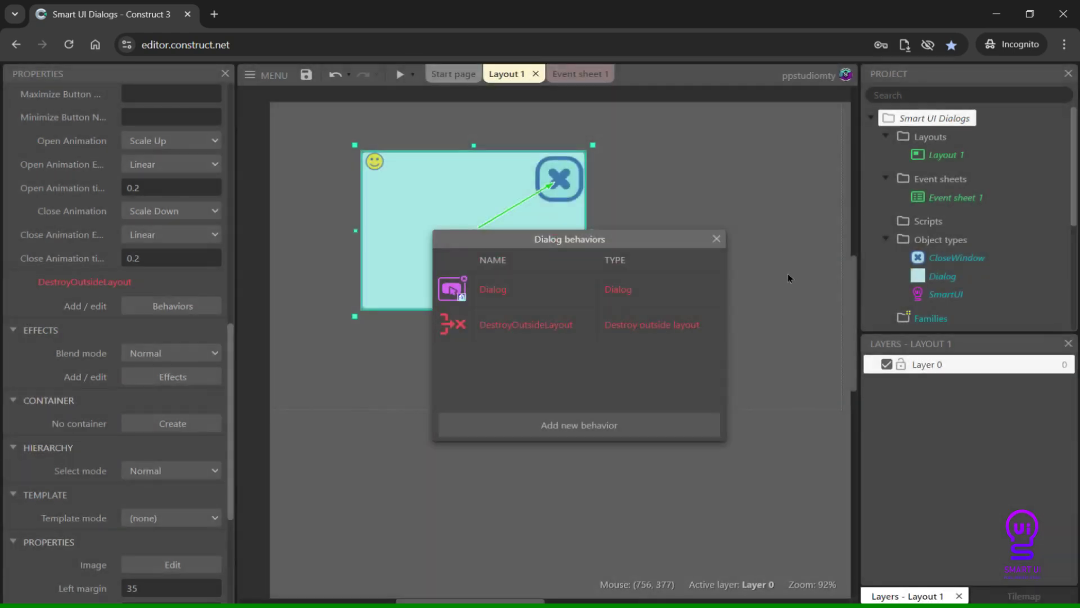
click(716, 239)
Step: Move the Dialog panel with its close button off the layout, beyond the layout's left edge
ctrl+scroll(678, 251, down, 3)
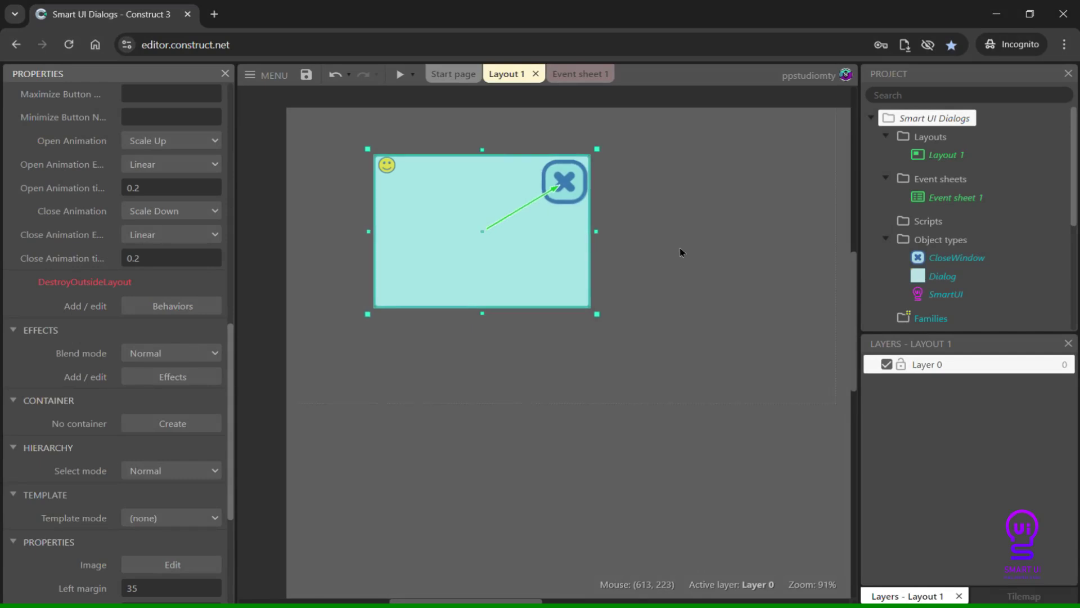
ctrl+scroll(676, 257, down, 1)
click(676, 257)
drag(535, 231, 316, 223)
Step: Clone the CloseWindow object type and place the new sprite inside the layout, near its left edge
click(360, 188)
right_click(359, 188)
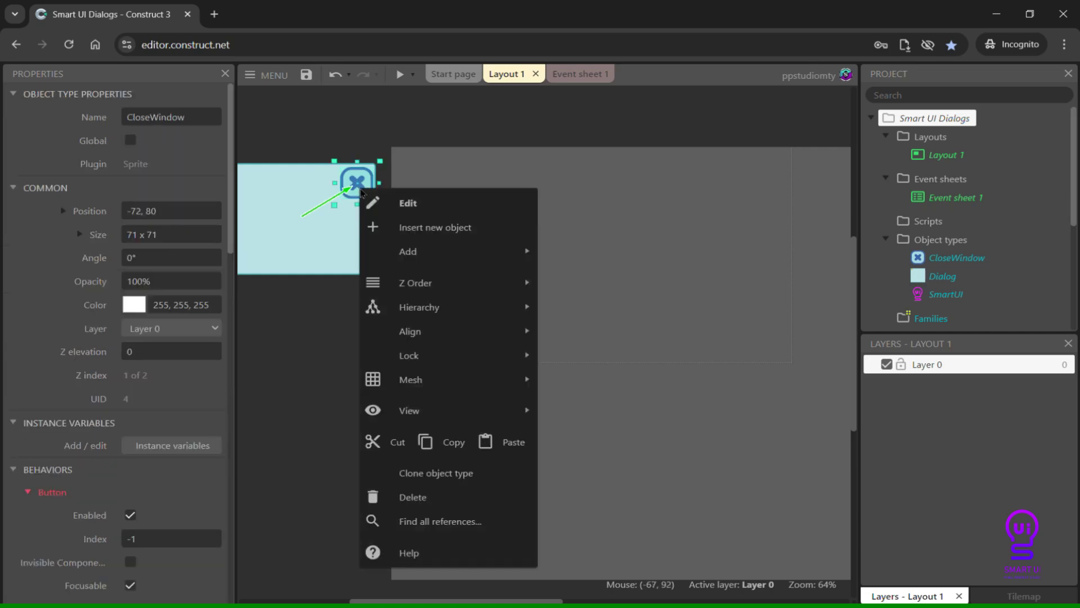
key(Escape)
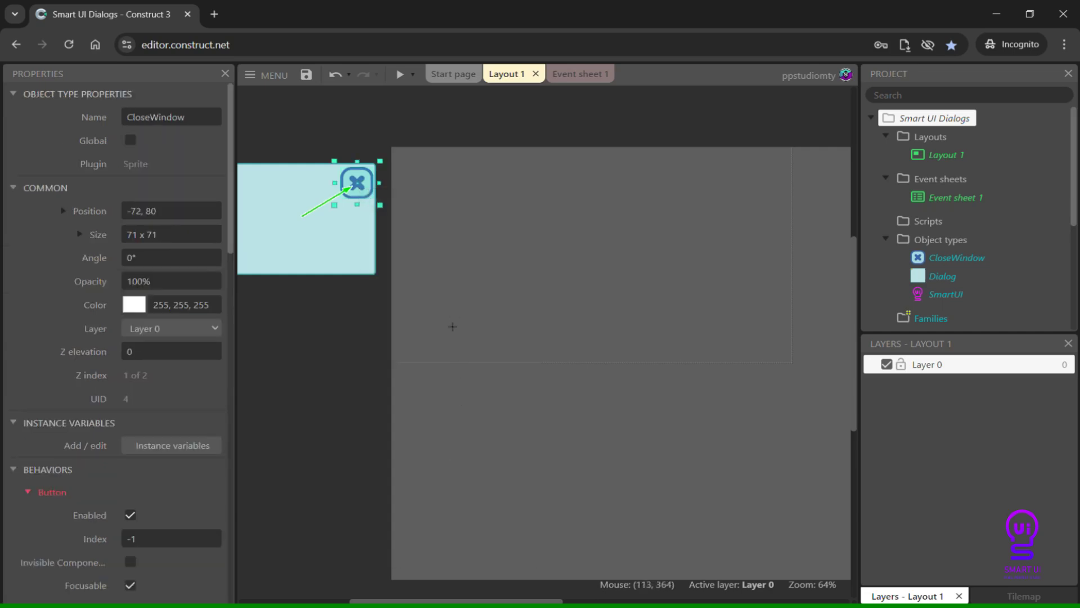
click(448, 327)
Step: Replace the cloned sprite's image with the copied 211 x 82 red button graphic
double_click(445, 329)
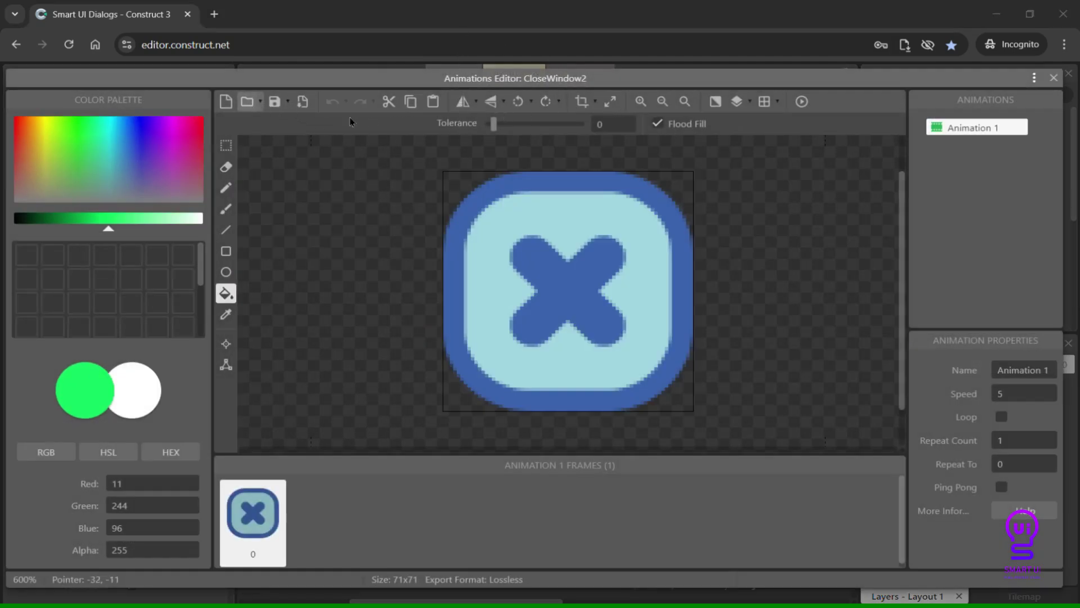
key(ctrl+v)
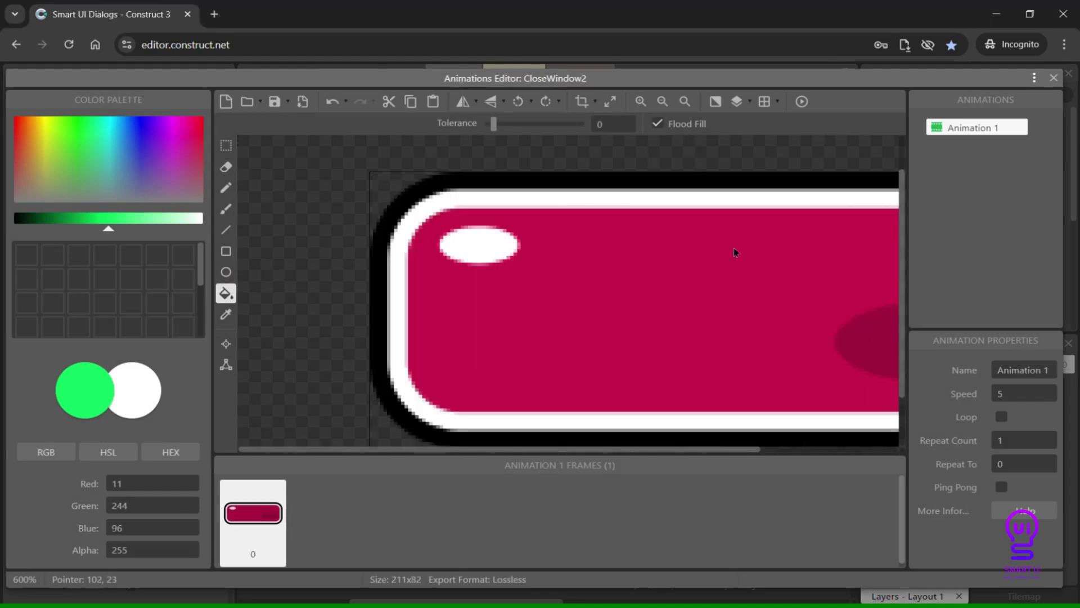
key(Escape)
Step: Rename the cloned red button sprite as Create and set its Button behavior name to create
double_click(197, 119)
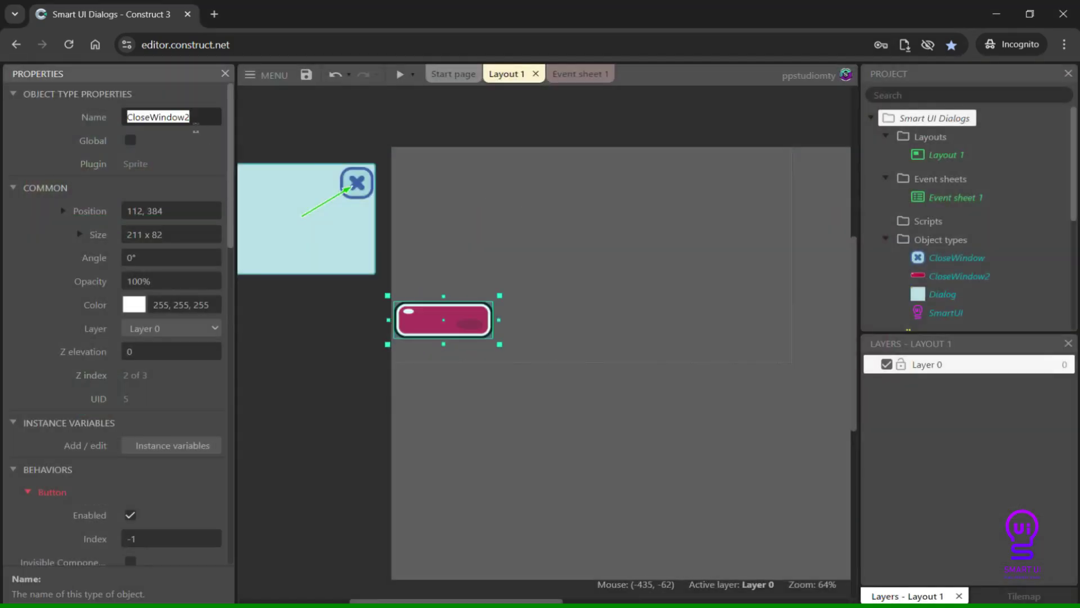
text(Create)
scroll(155, 271, down, 6)
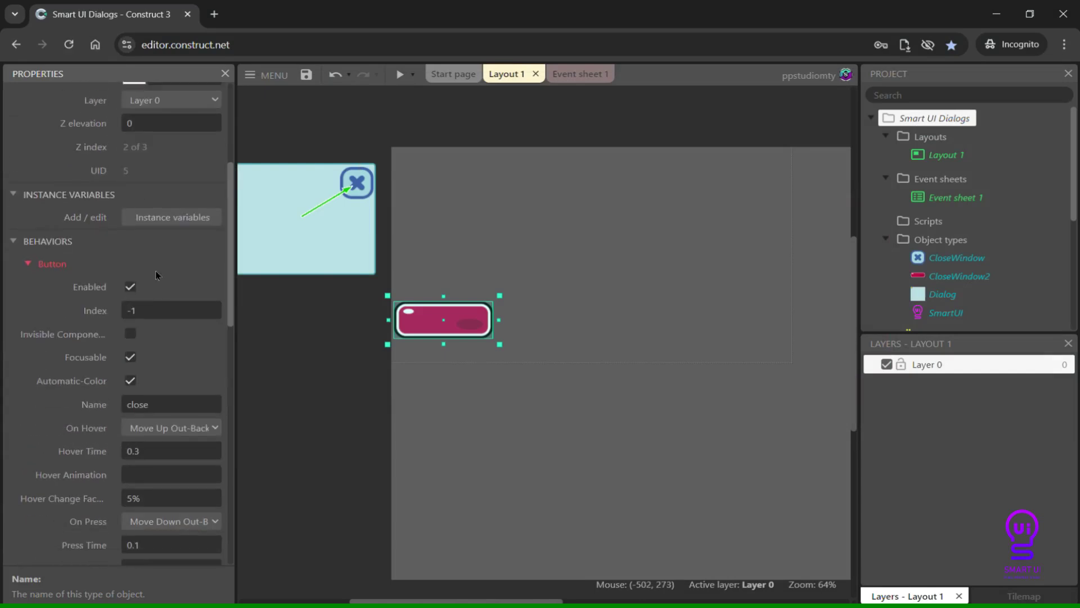
double_click(193, 284)
text(create)
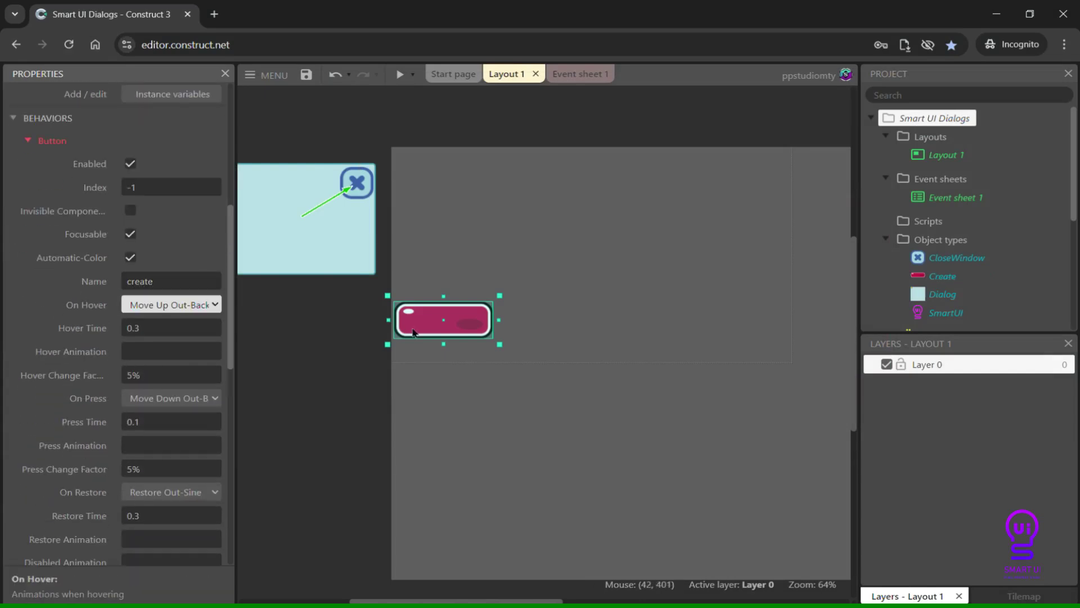
Step: Move the Create button away from the layout's left edge to the lower middle of the viewport area
drag(430, 328, 589, 339)
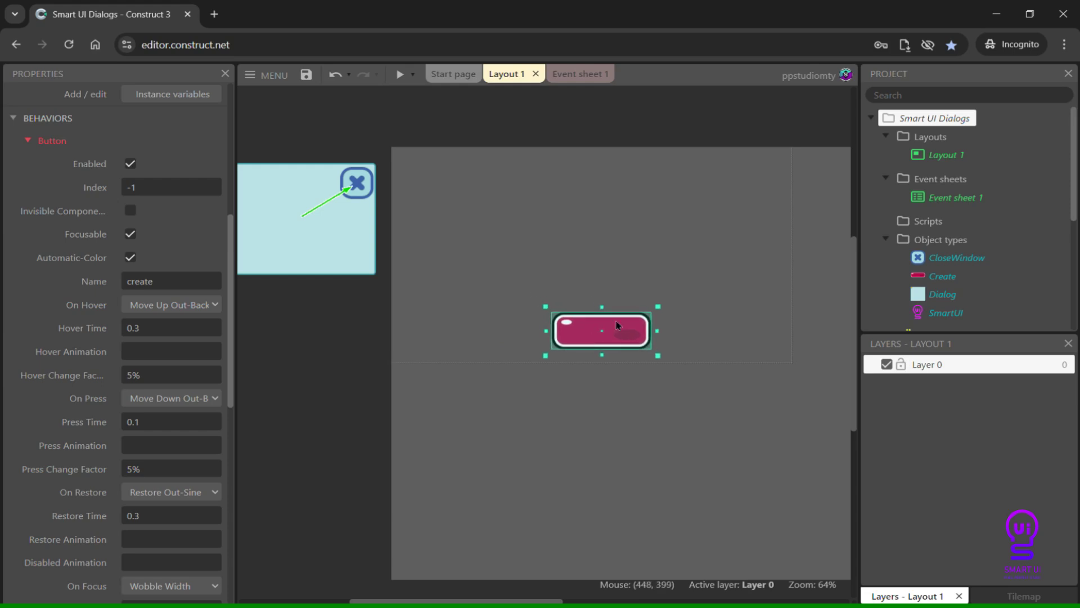
ctrl+scroll(606, 256, up, 2)
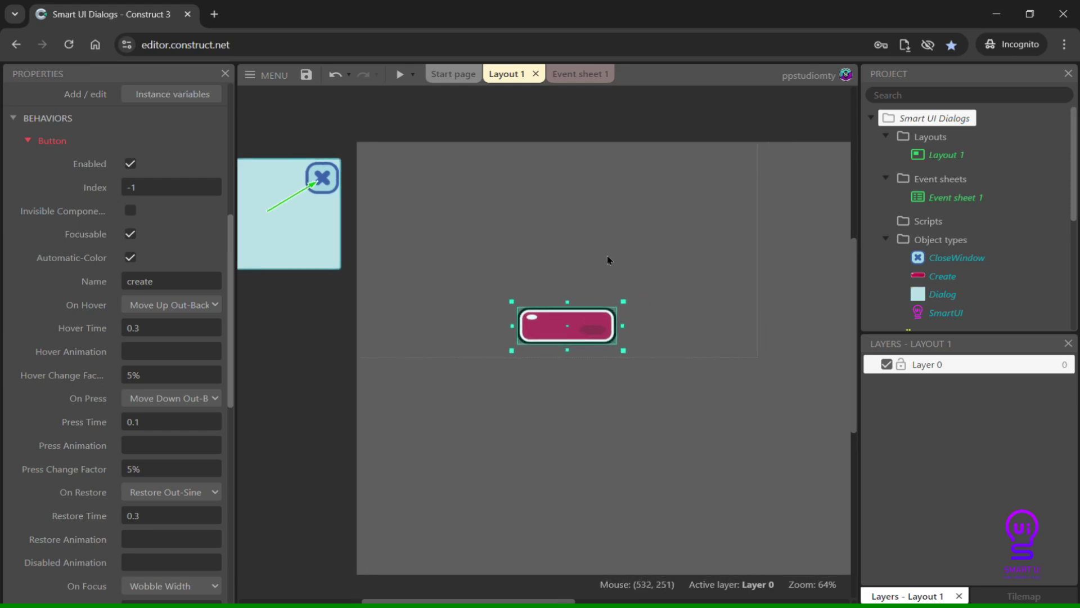
Step: Insert a new Text object and place it just above the red Create button
right_click(521, 276)
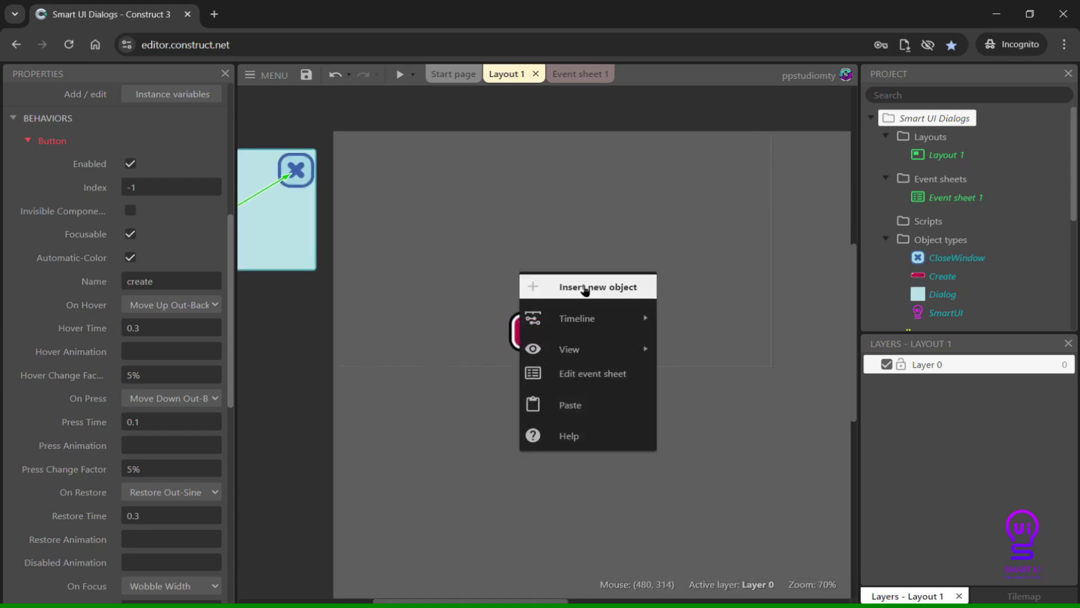
click(554, 286)
scroll(641, 336, down, 1)
scroll(636, 336, down, 3)
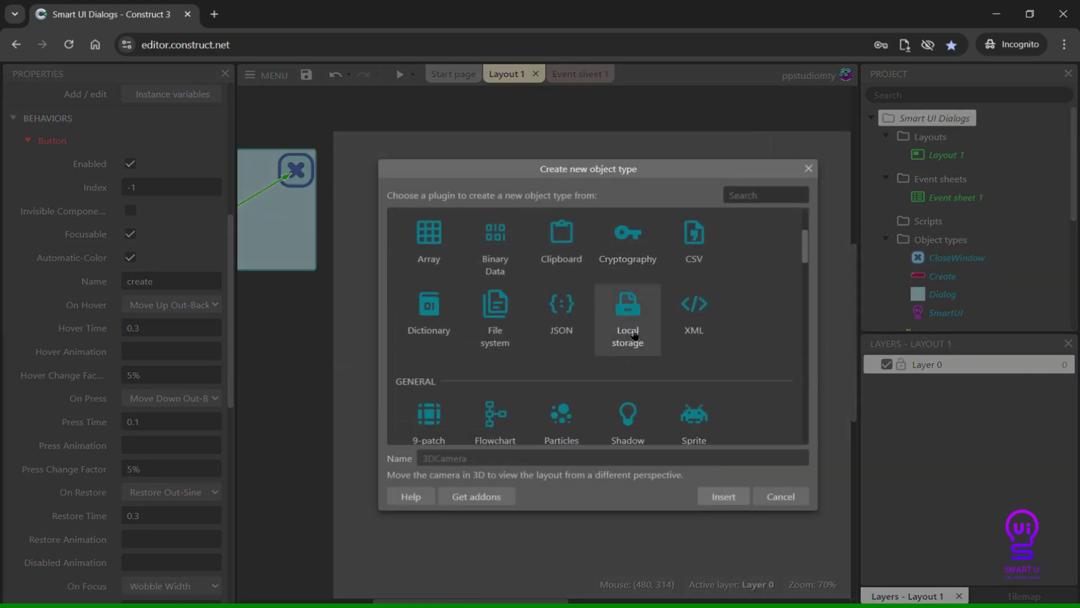
double_click(565, 343)
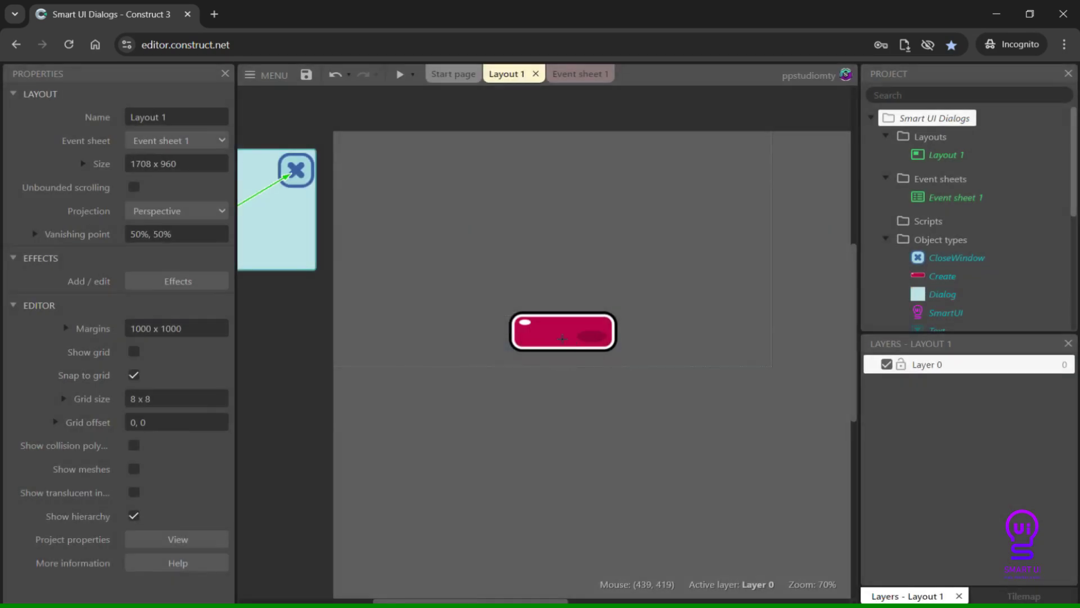
click(548, 308)
drag(591, 308, 588, 289)
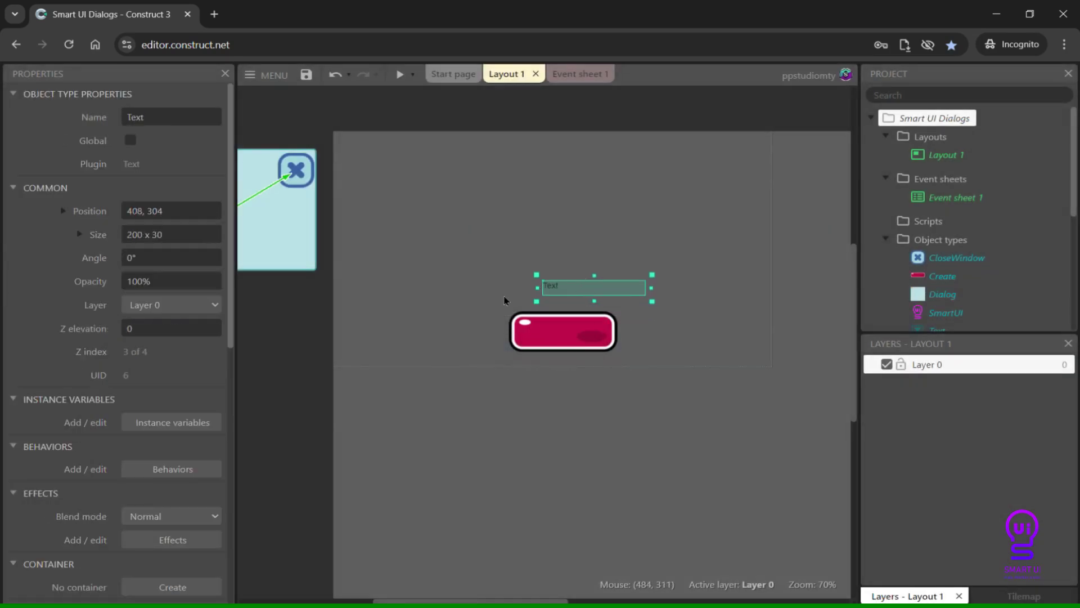
Step: Rename the text object as ButtonLabel and set its text to Open
click(168, 117)
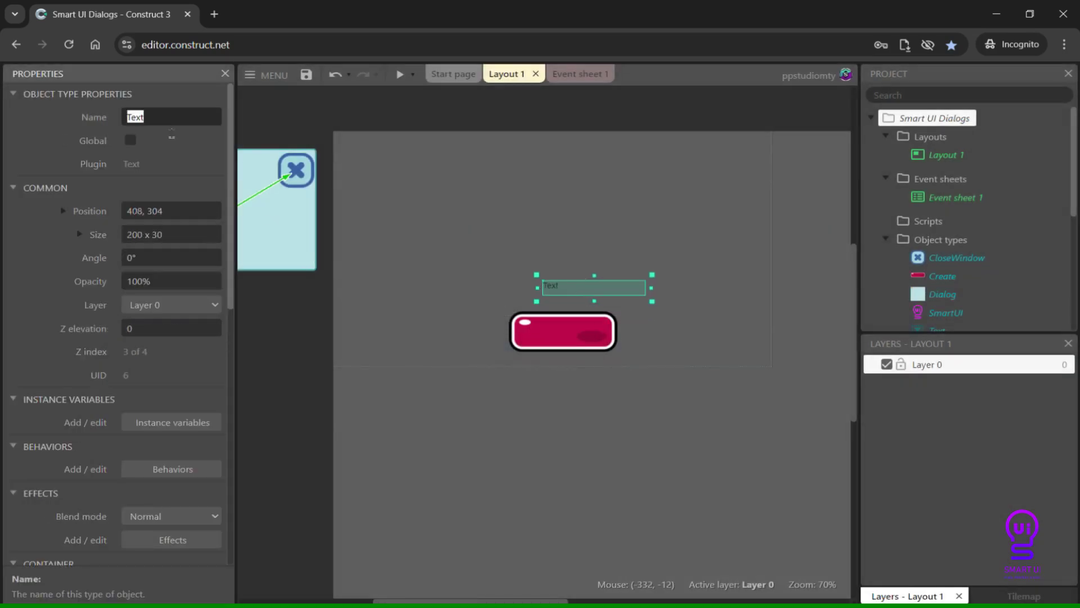
text(ButtonLabel)
key(Return)
scroll(156, 187, down, 4)
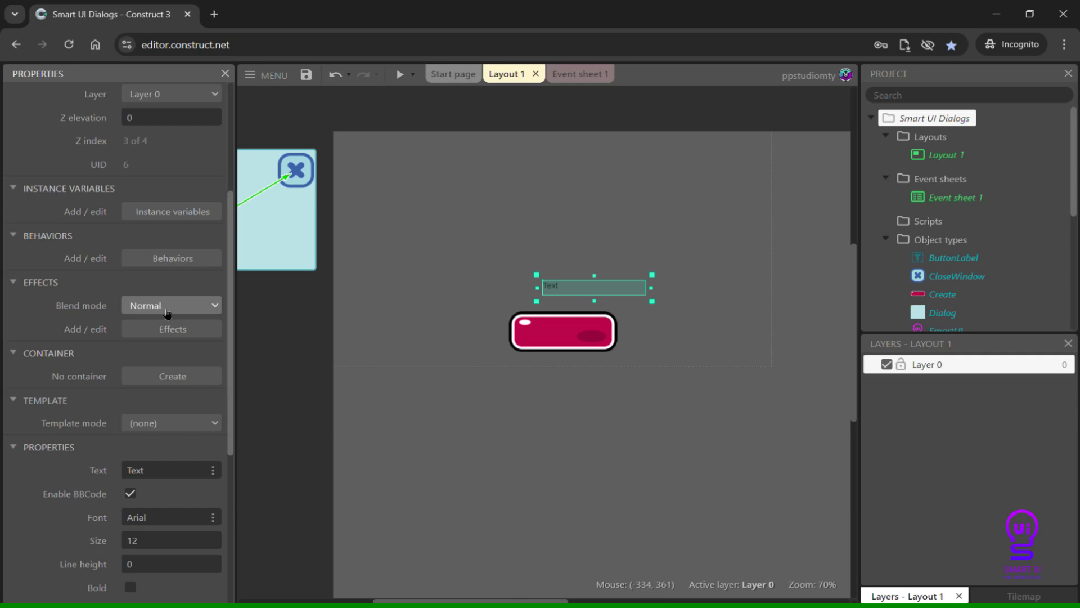
scroll(173, 289, down, 1)
text(c)
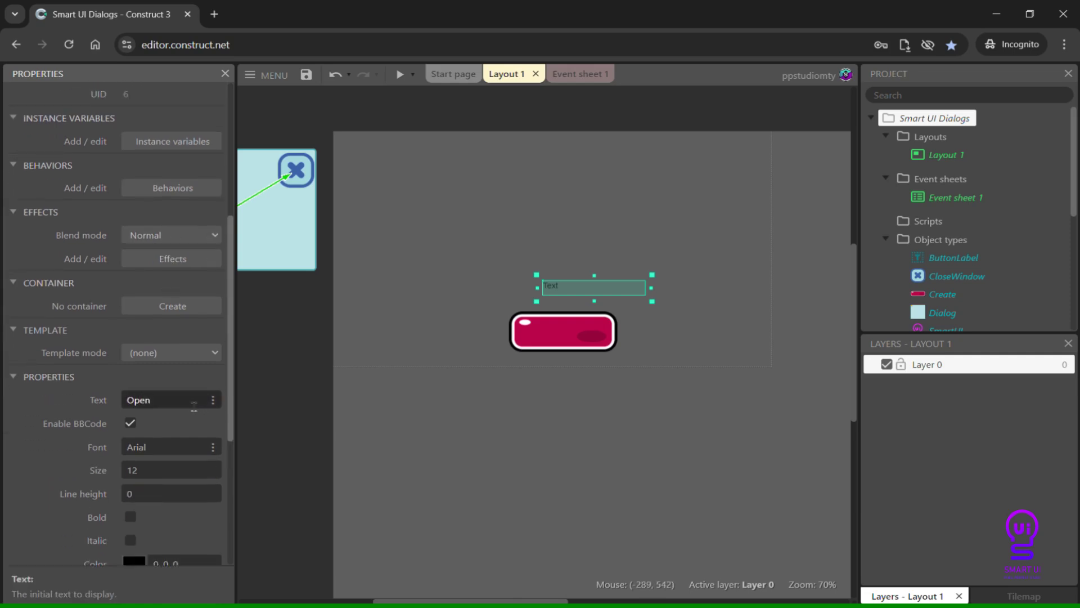
Step: Make the ButtonLabel text bold and set its color to white (255, 255, 255)
scroll(194, 407, down, 3)
click(135, 378)
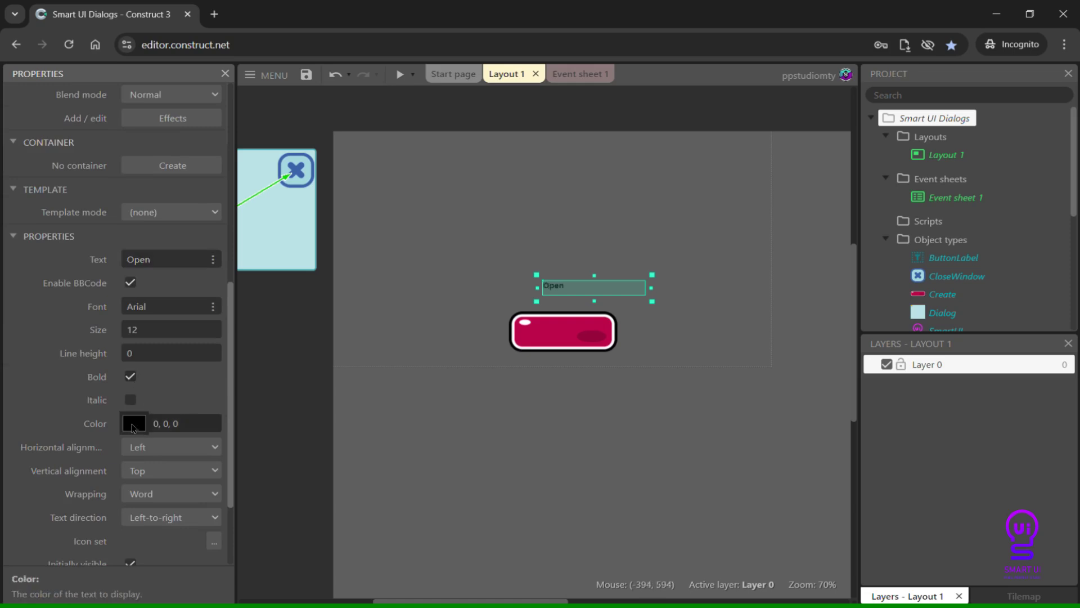
scroll(169, 397, down, 2)
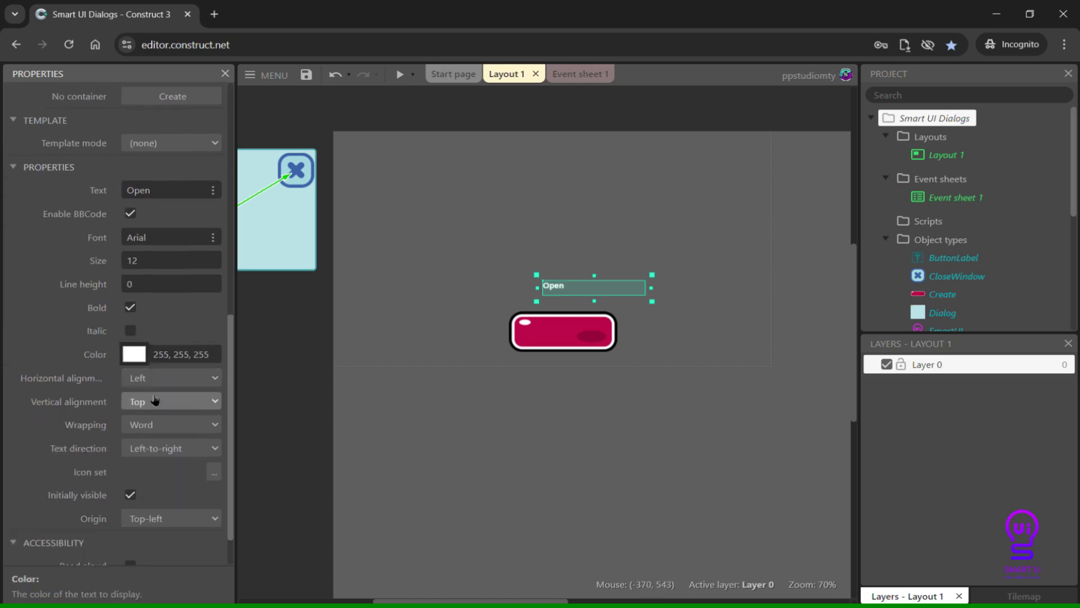
Step: Center the ButtonLabel text horizontally and vertically and set its font size to 24
click(172, 377)
click(177, 384)
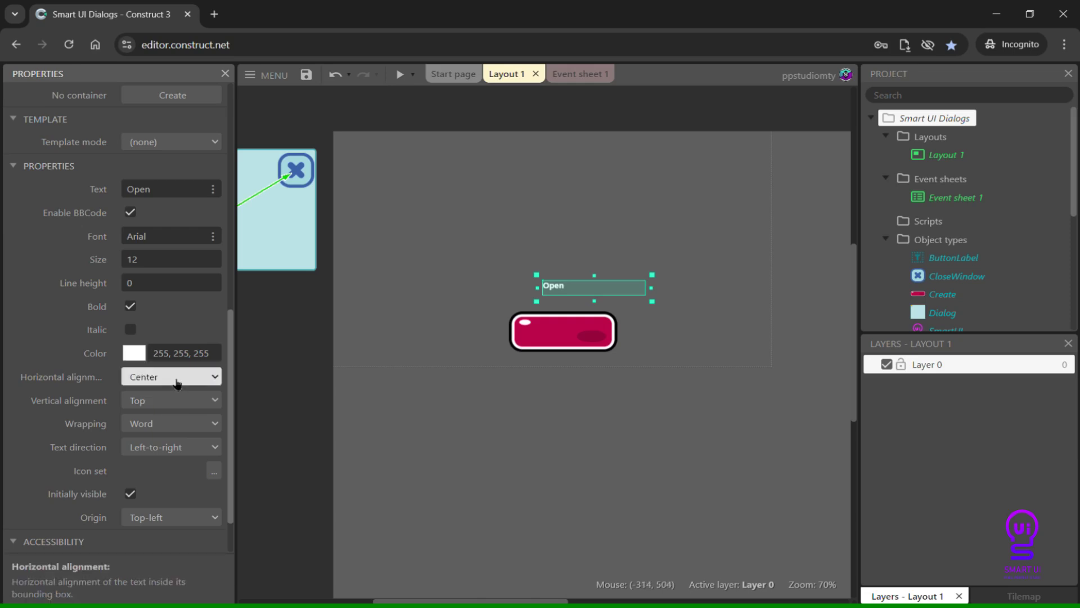
click(166, 400)
click(158, 405)
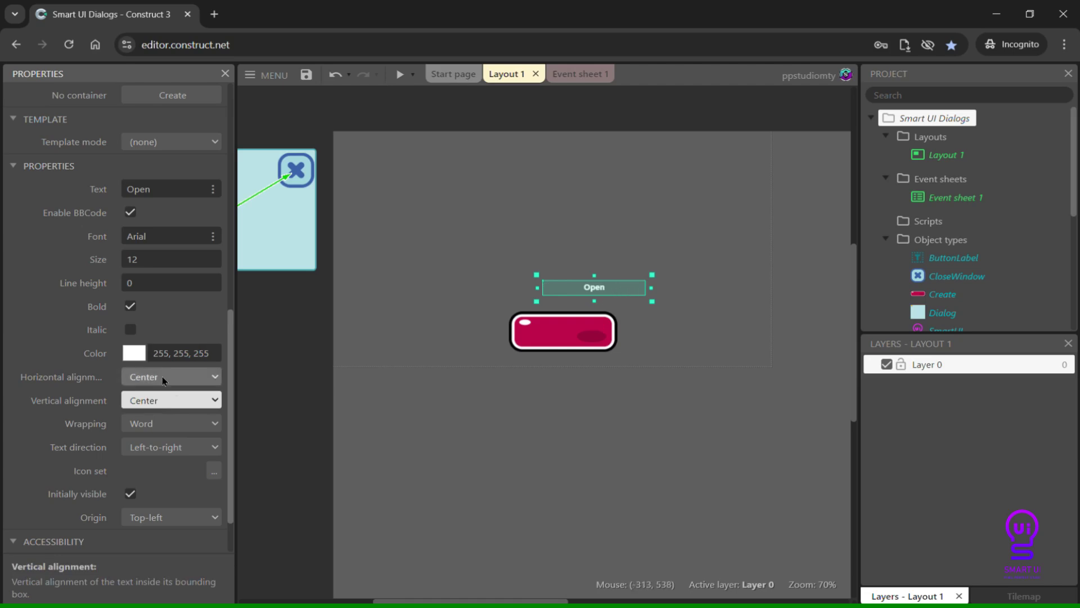
double_click(174, 260)
text(24)
key(Tab)
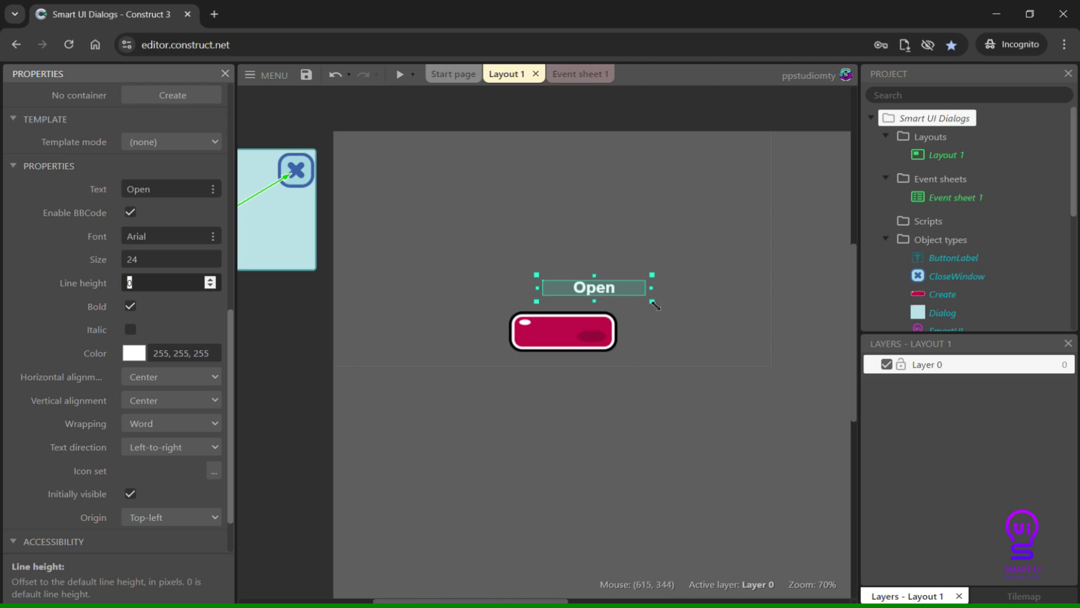
Step: Fit the Open label onto the middle of the red button and make it a hierarchy child of Create
drag(653, 302, 572, 334)
shift+click(608, 337)
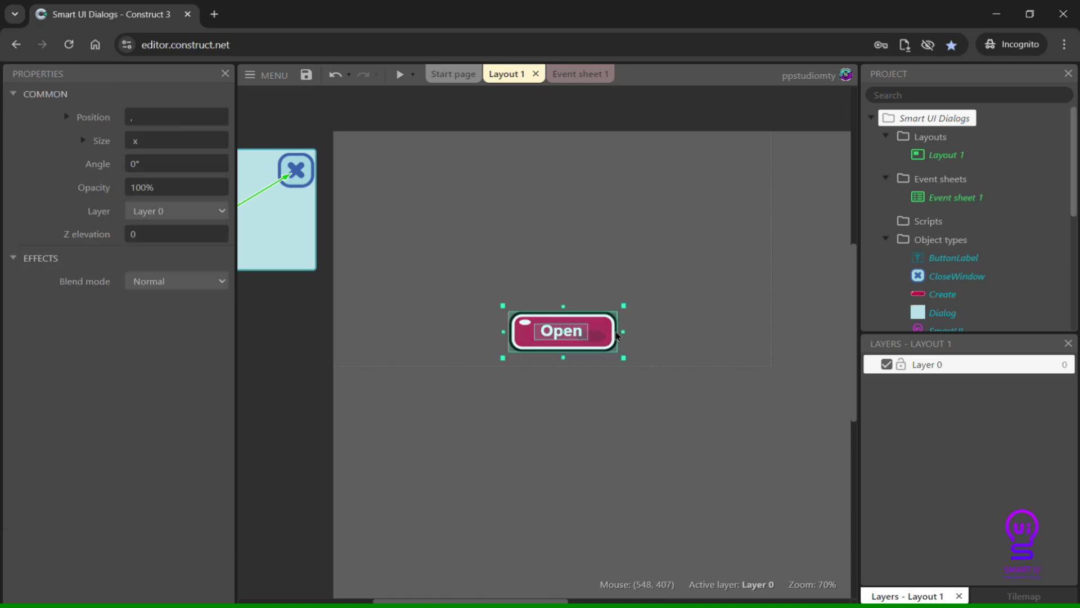
right_click(608, 337)
mouse_move(732, 157)
click(836, 155)
click(622, 177)
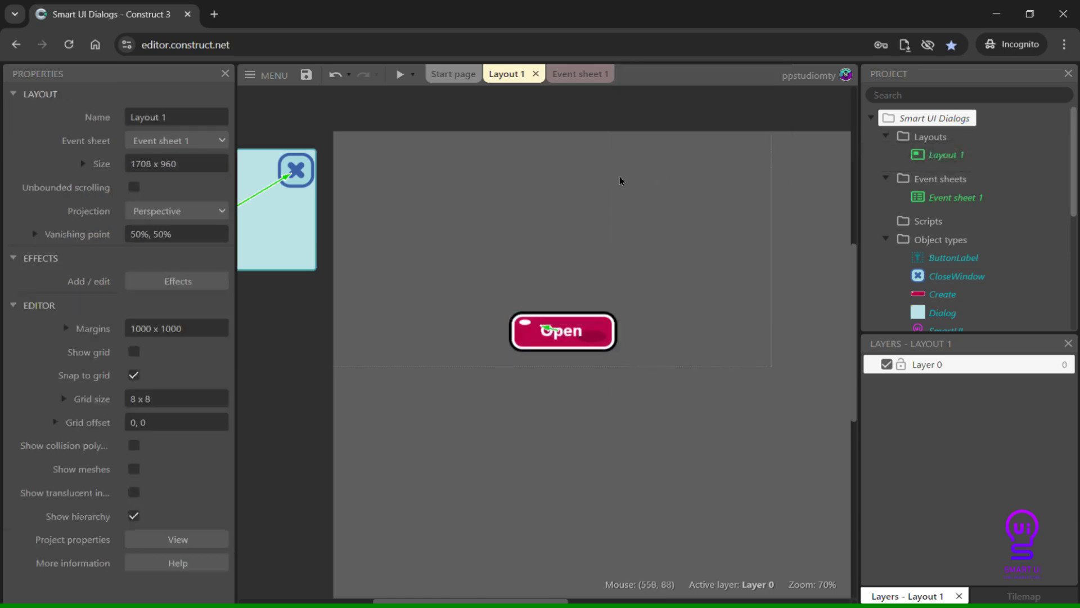
Step: Add an event to Event sheet 1 with the Create object's Button On Click condition
click(579, 73)
click(293, 99)
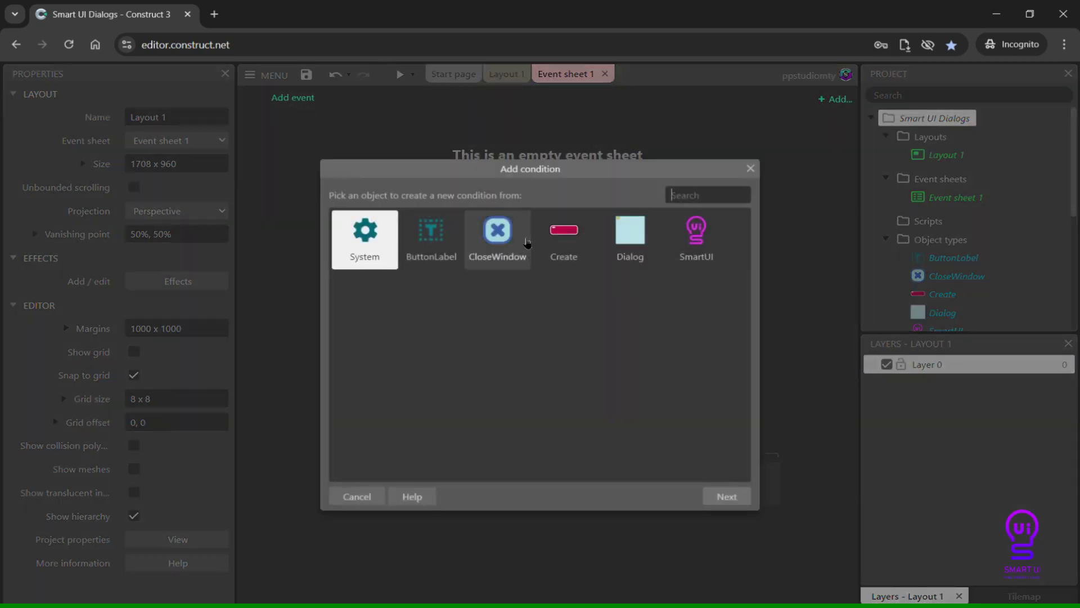
double_click(564, 233)
scroll(582, 366, down, 5)
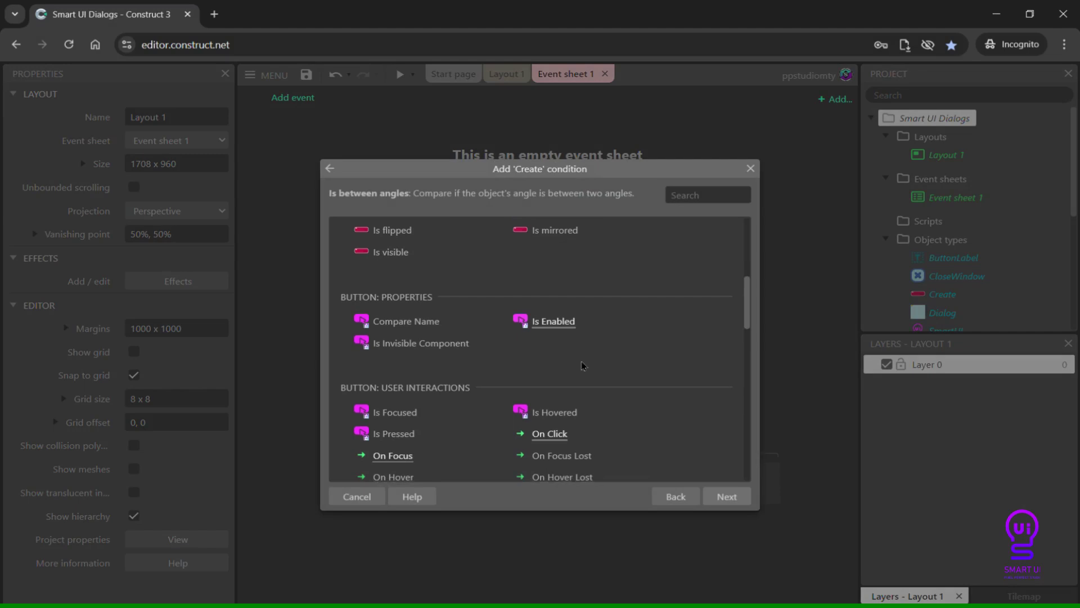
scroll(582, 366, down, 1)
click(585, 366)
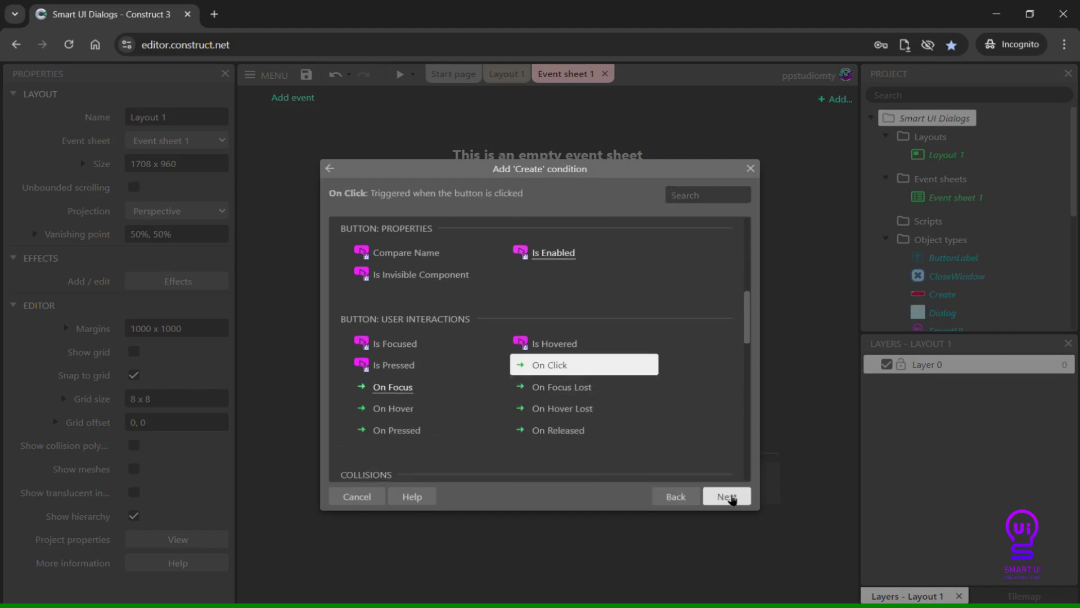
click(727, 496)
Step: Add a SmartUI Open Dialog action to the On Click event, using Dialog as the dialog object with Auto-center Yes
click(542, 107)
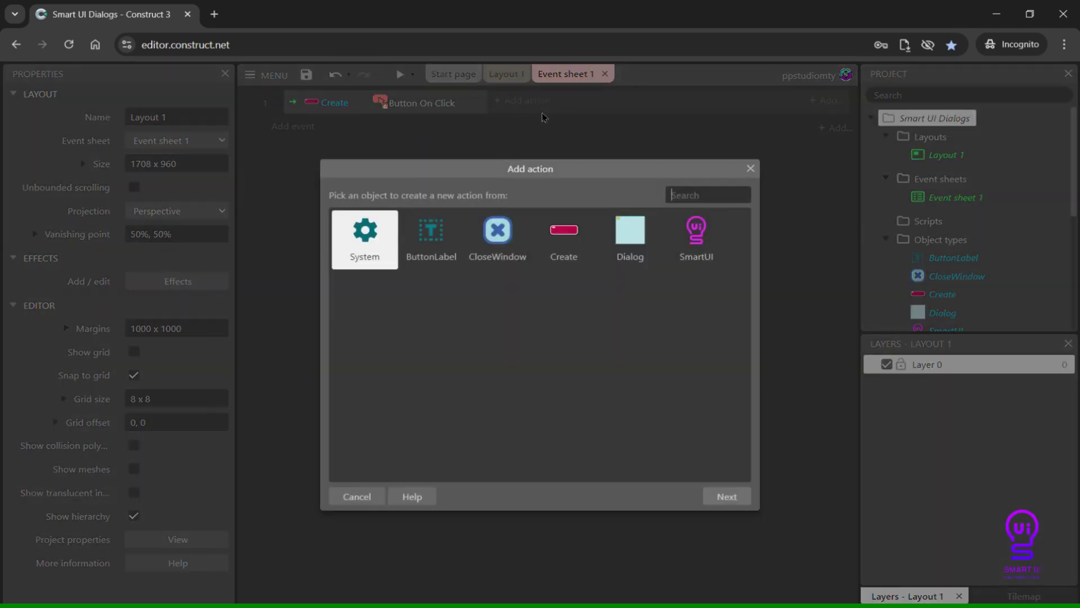
double_click(706, 259)
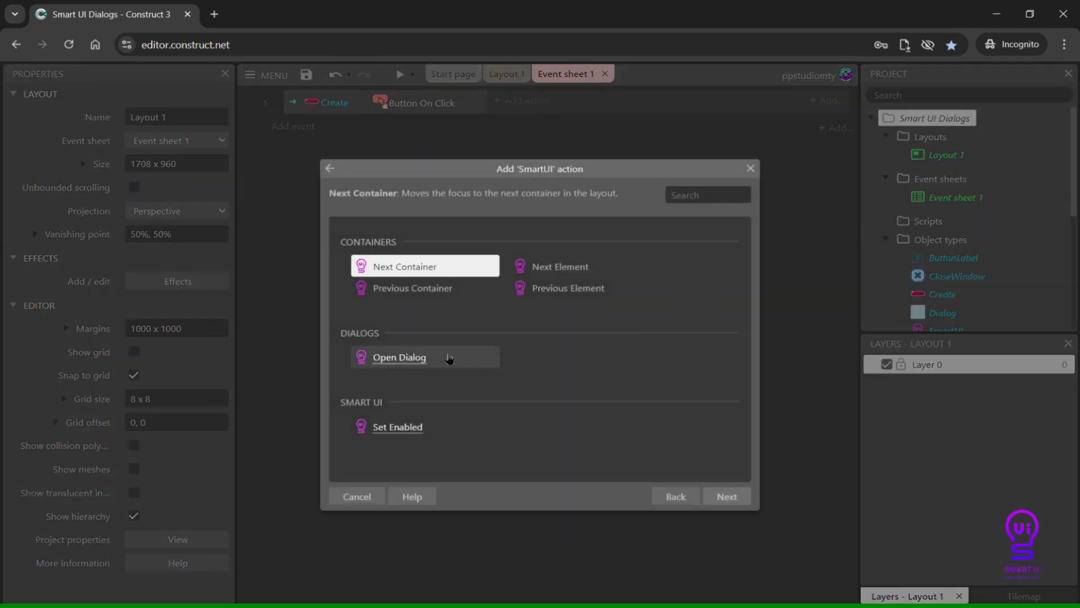
double_click(448, 358)
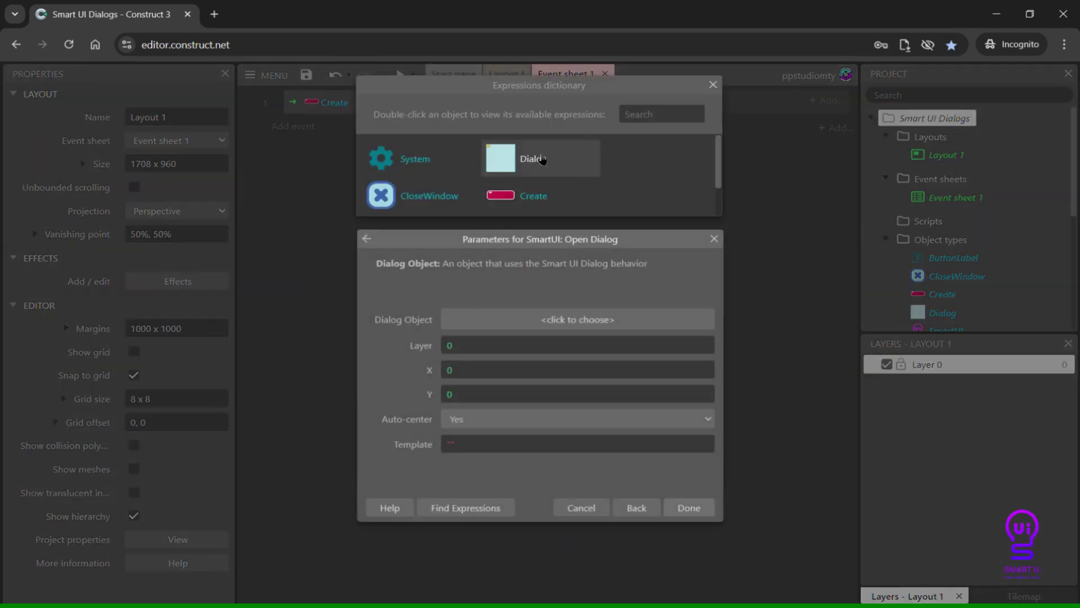
click(542, 160)
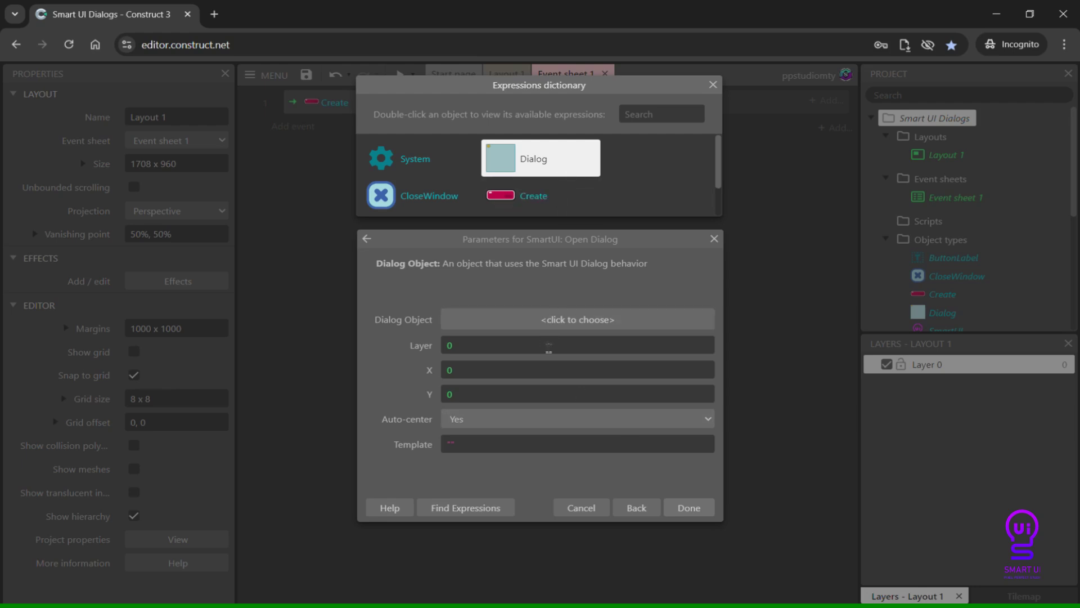
click(548, 319)
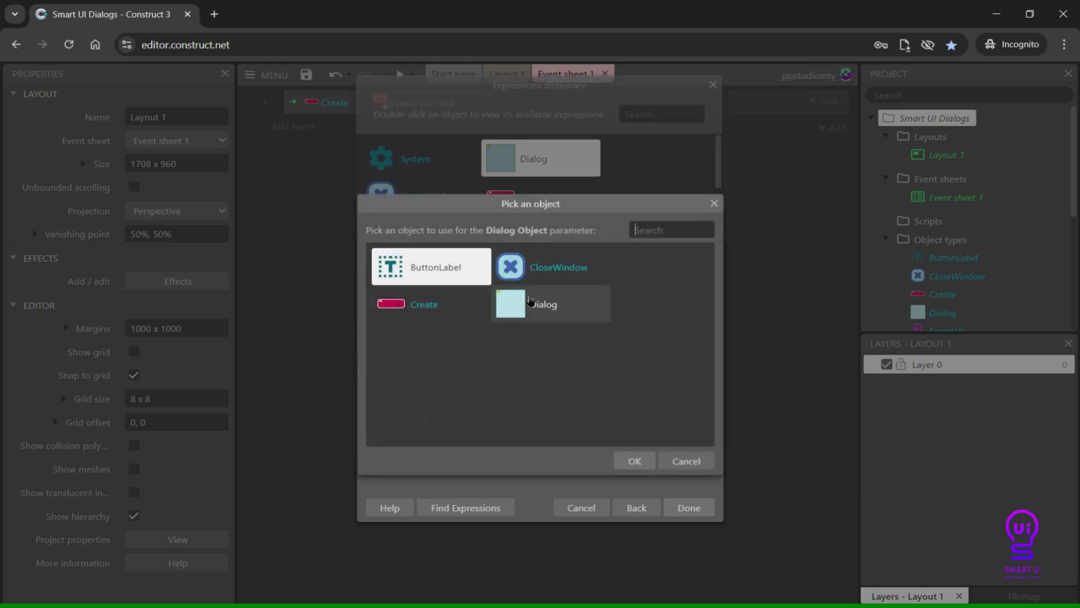
double_click(529, 301)
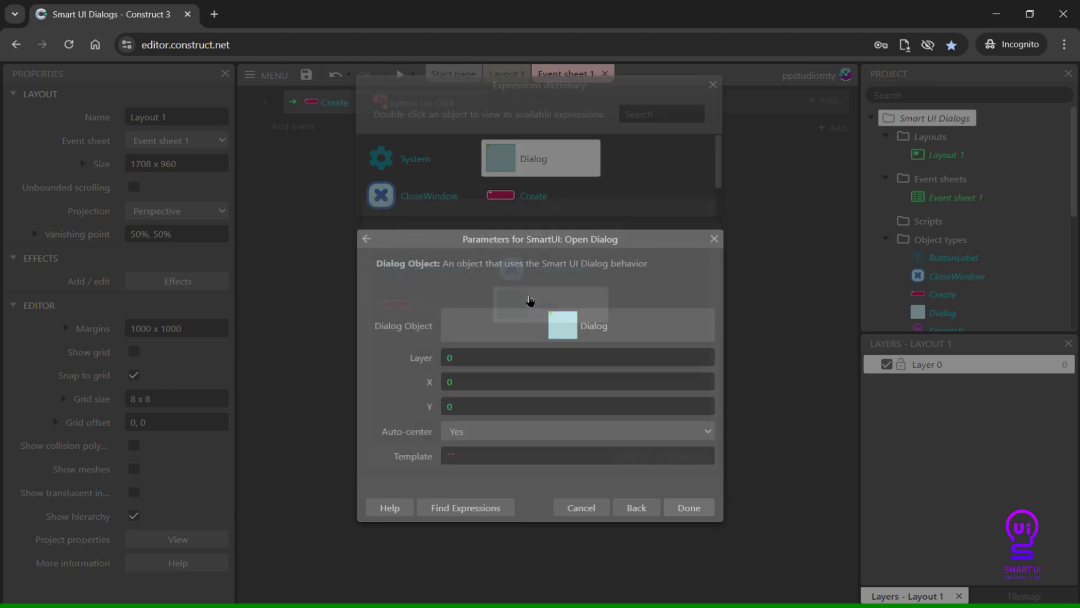
click(674, 511)
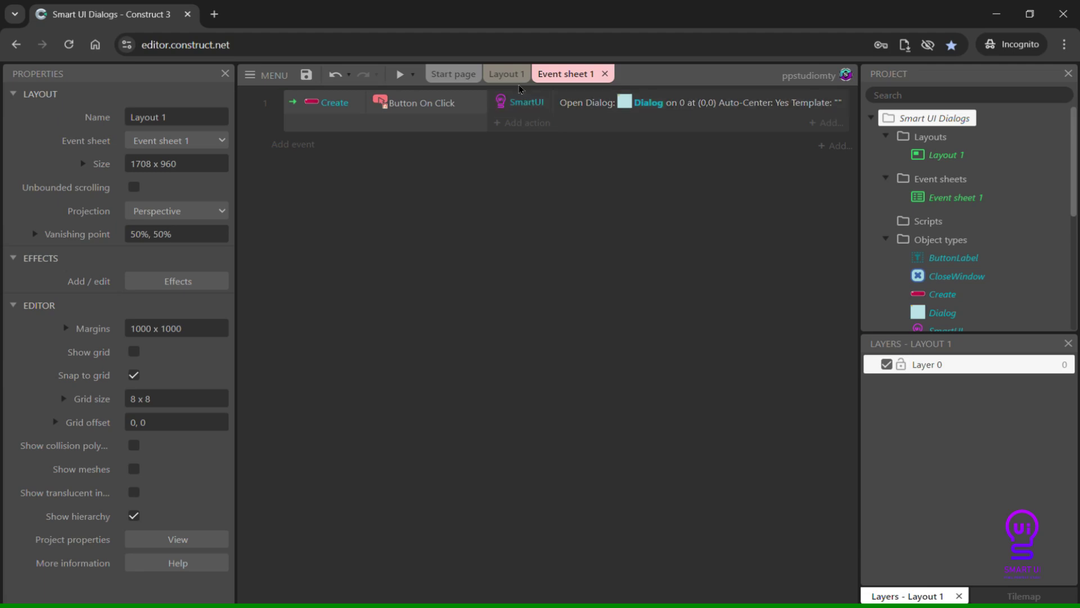
Step: Preview Layout 1 and test opening and closing the dialog twice with the Open and X buttons
click(506, 74)
click(400, 73)
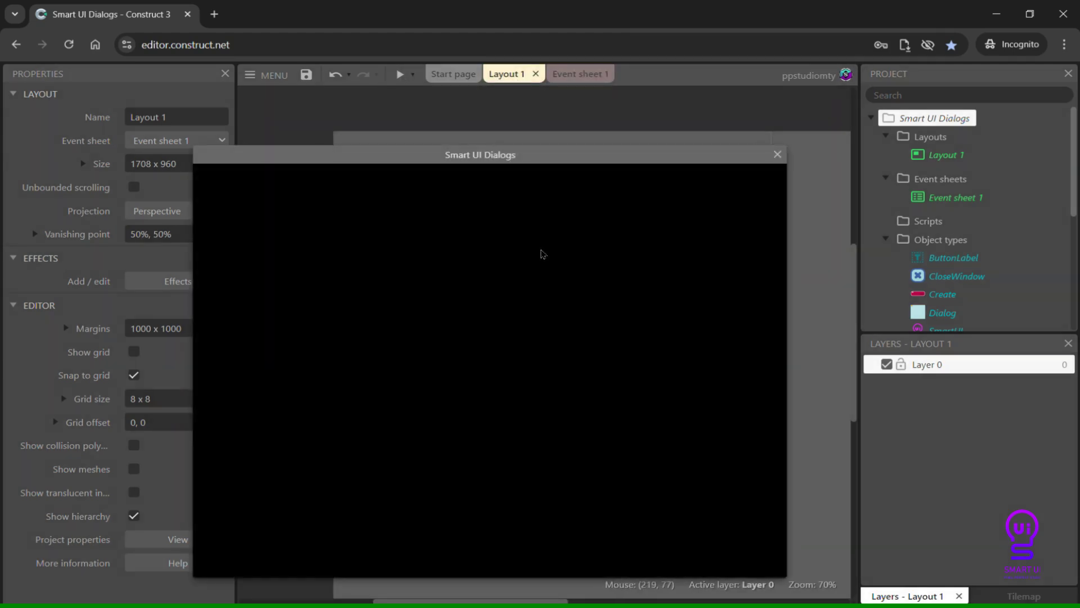
click(510, 482)
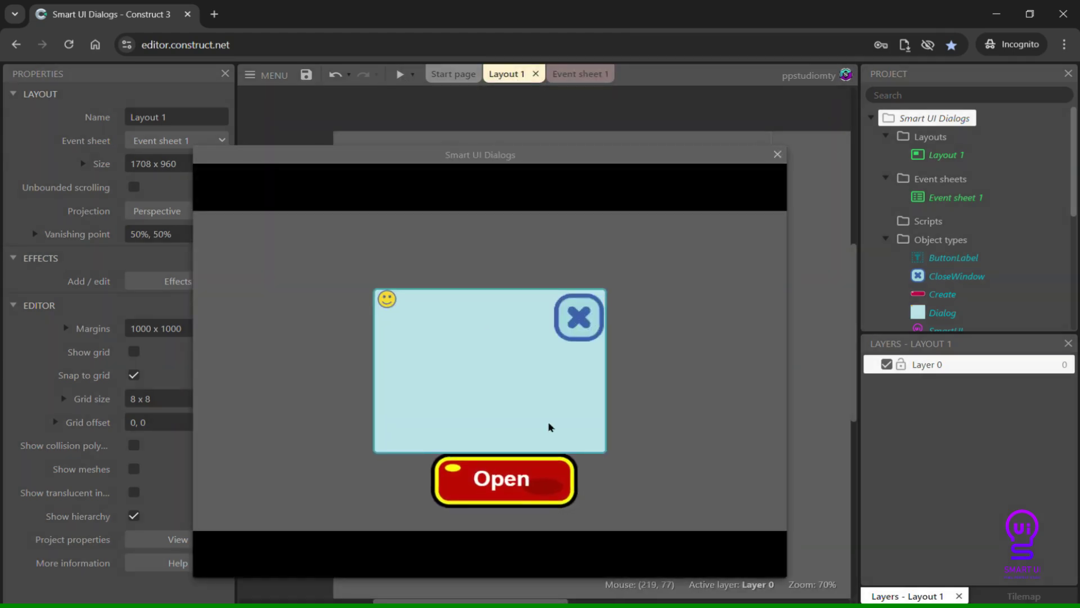
click(579, 316)
click(540, 486)
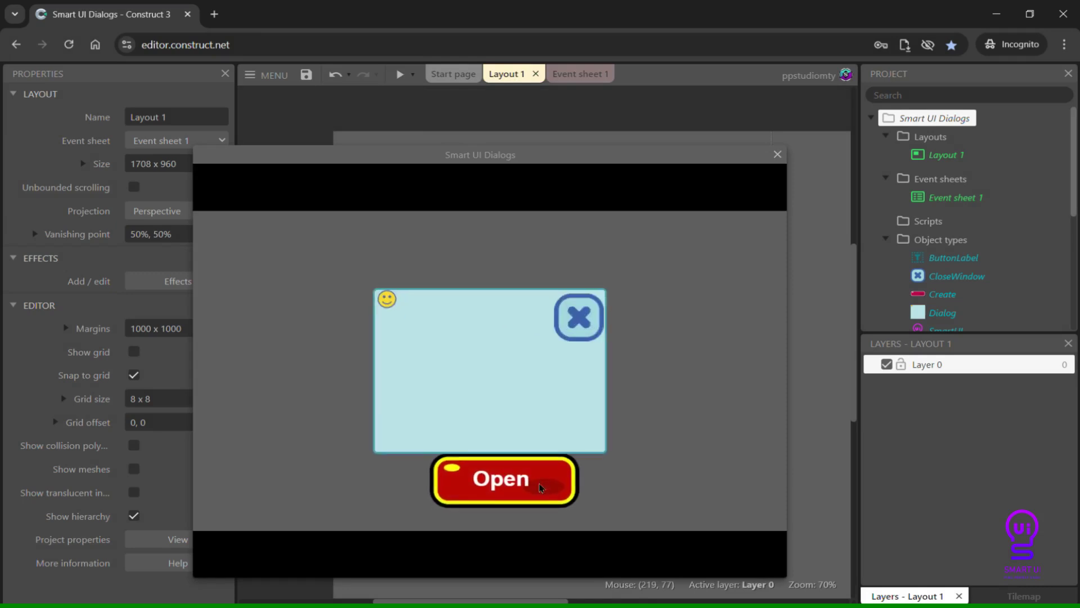
click(584, 322)
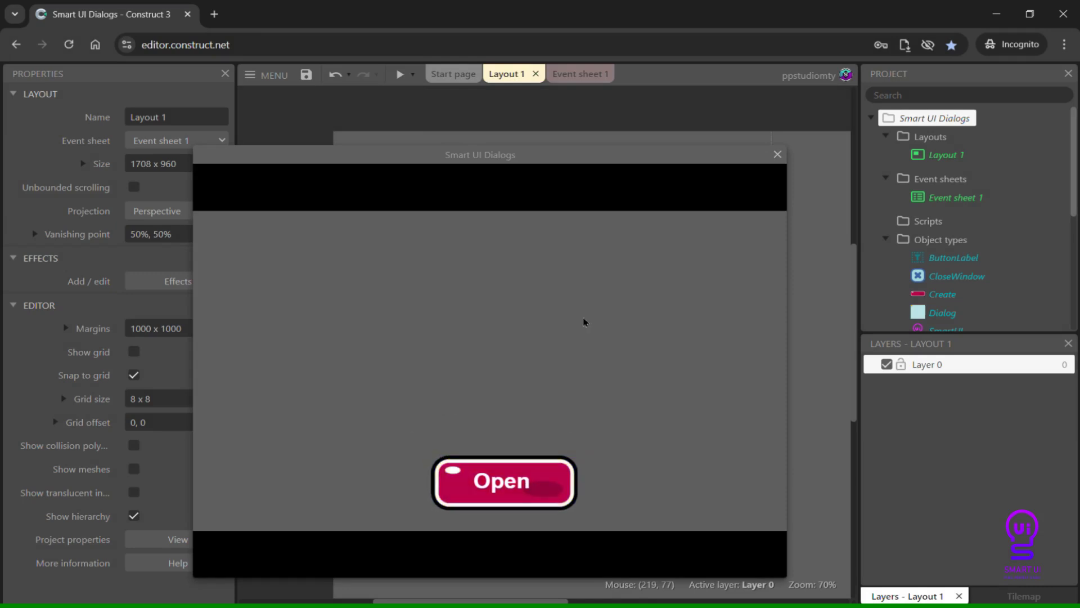
click(785, 162)
Step: Clone the CloseWindow button as a new object type and place the copy just below the dialog
scroll(599, 258, left, 5)
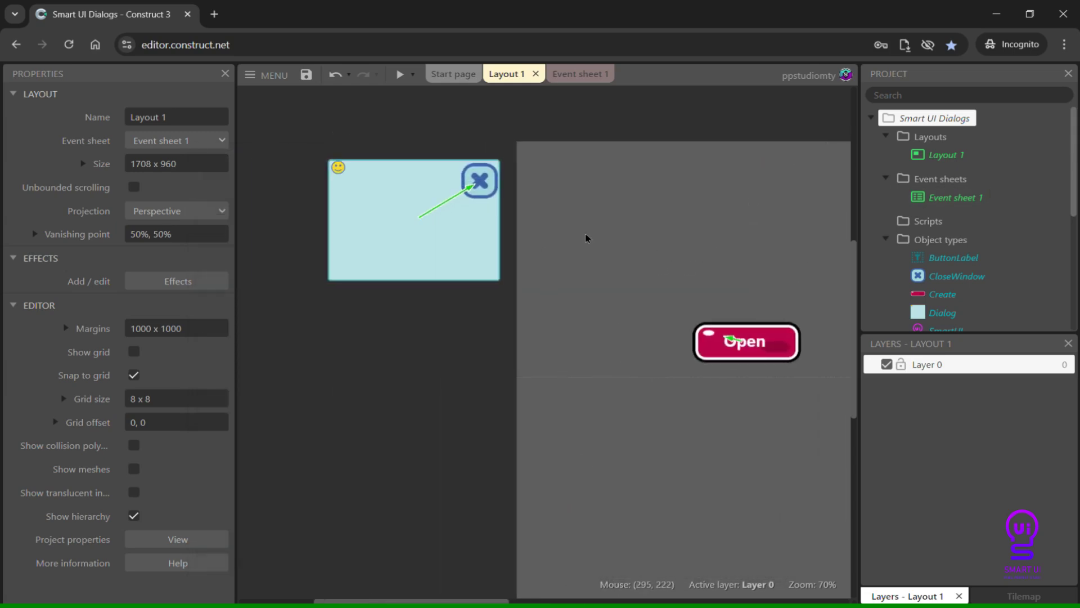
click(480, 180)
right_click(484, 181)
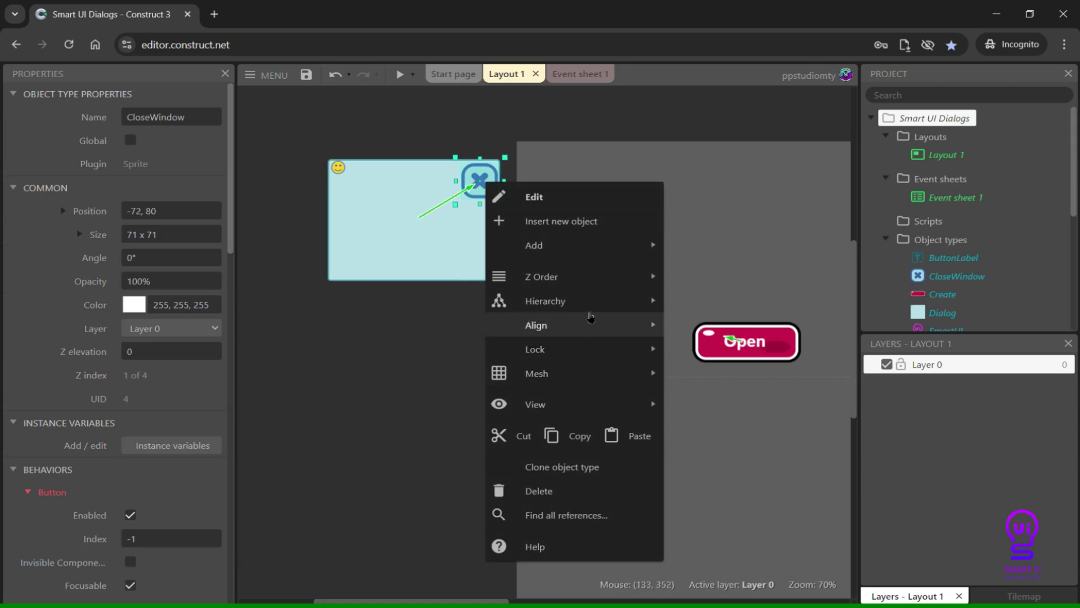
mouse_move(570, 298)
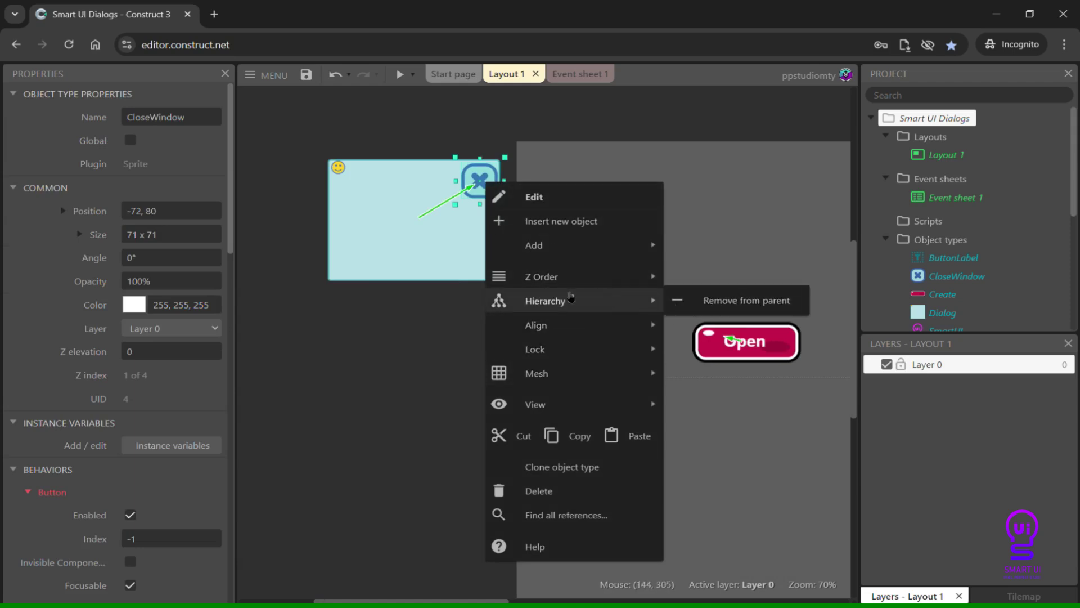
click(426, 317)
right_click(492, 181)
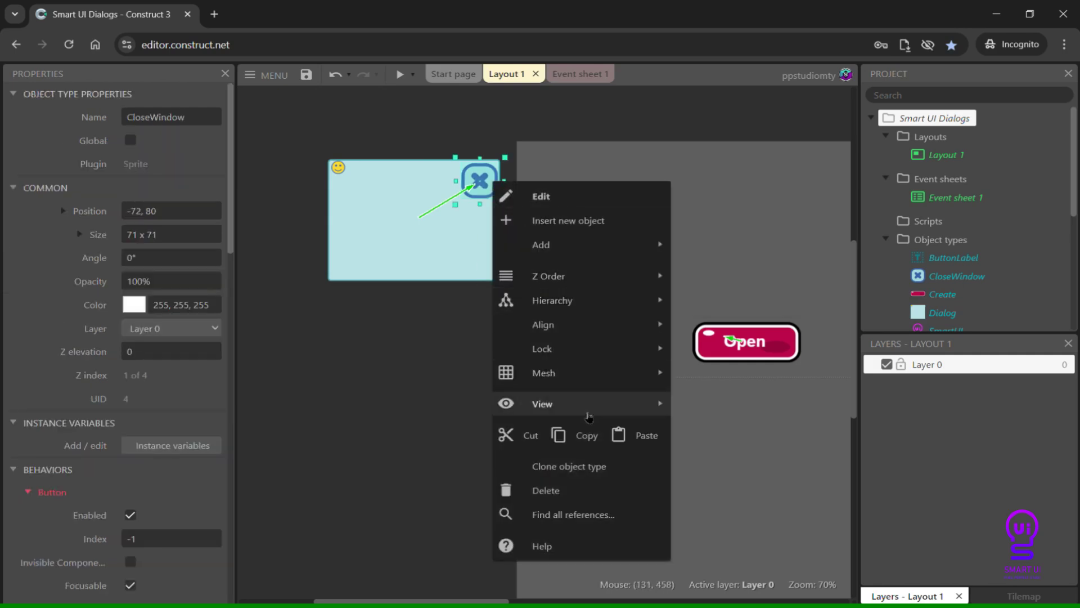
click(585, 467)
click(470, 317)
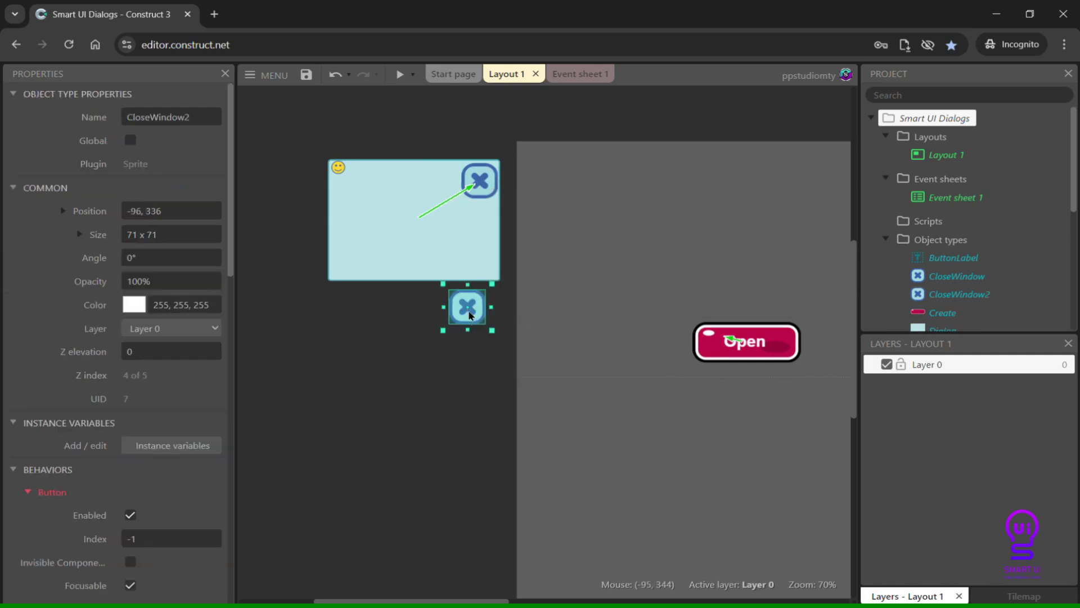
Step: Replace the cloned button's X image with the minimize bar image and rename the object MinButton
double_click(468, 313)
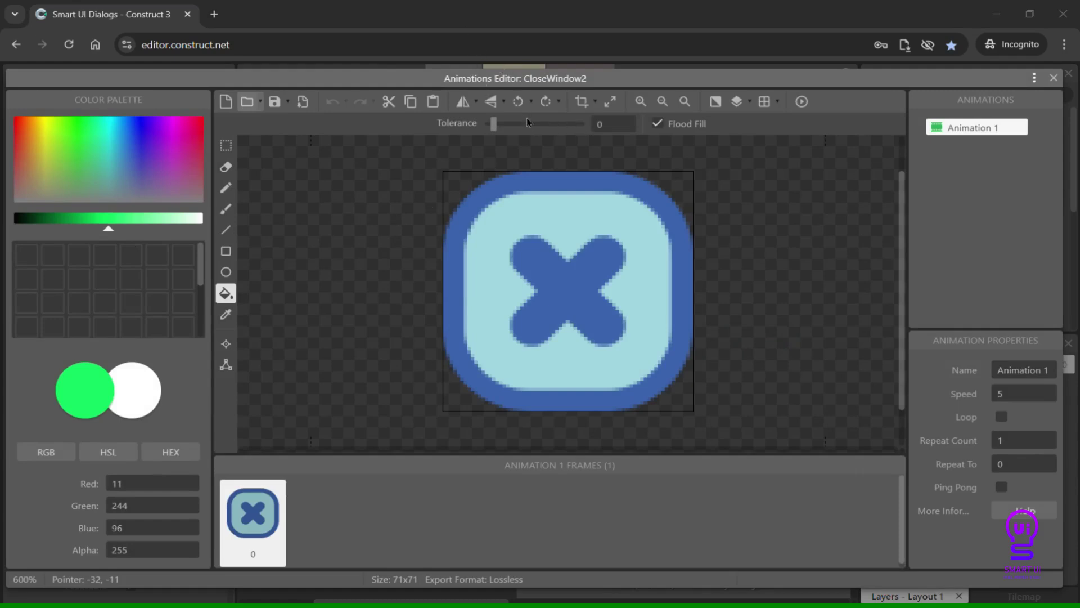
key(Escape)
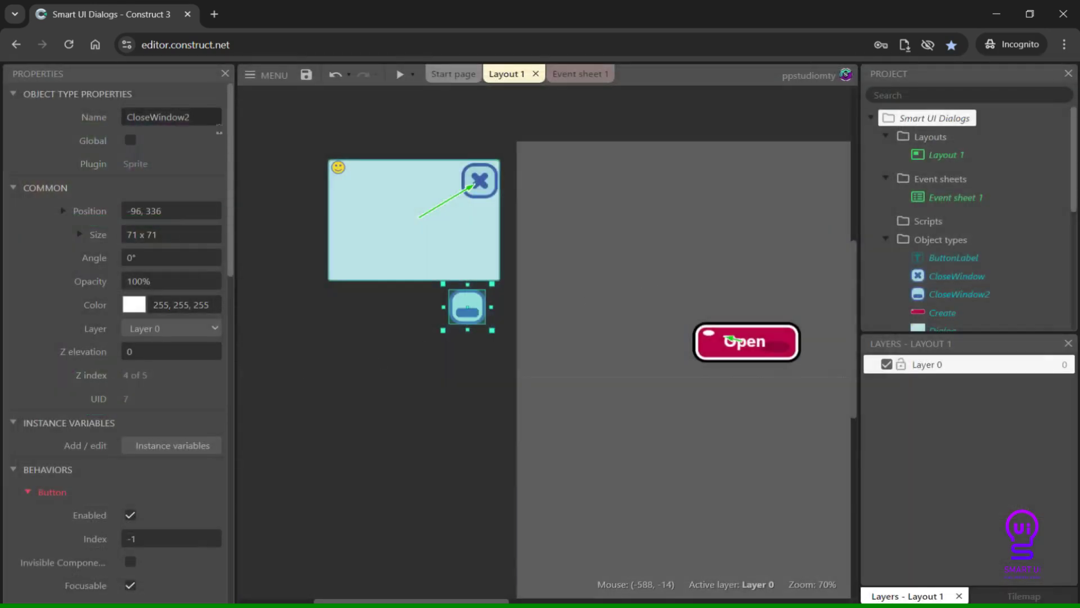
click(217, 118)
text(MinB)
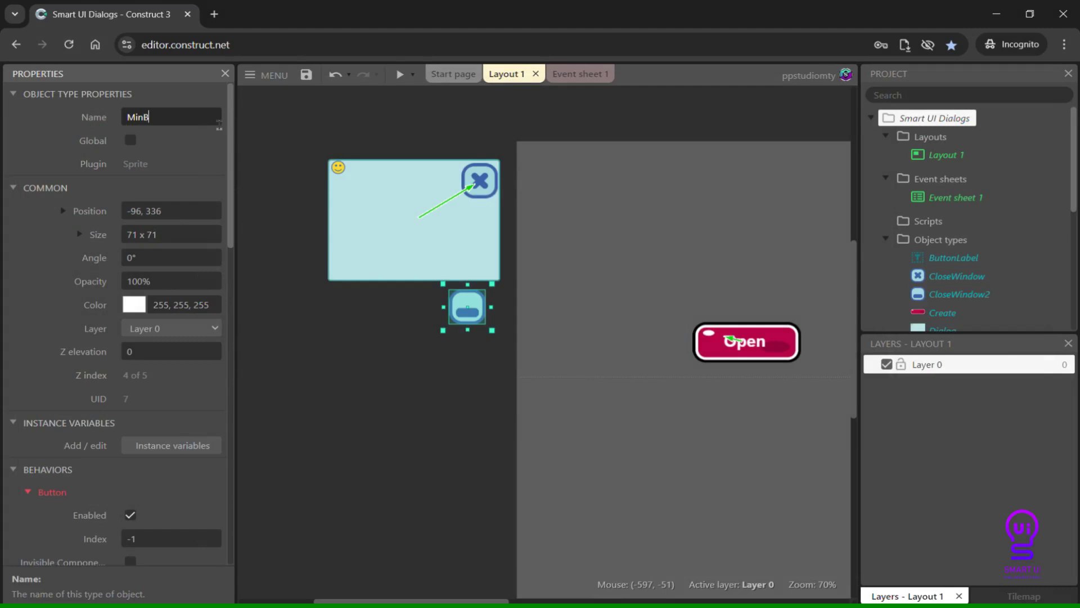
text(utton)
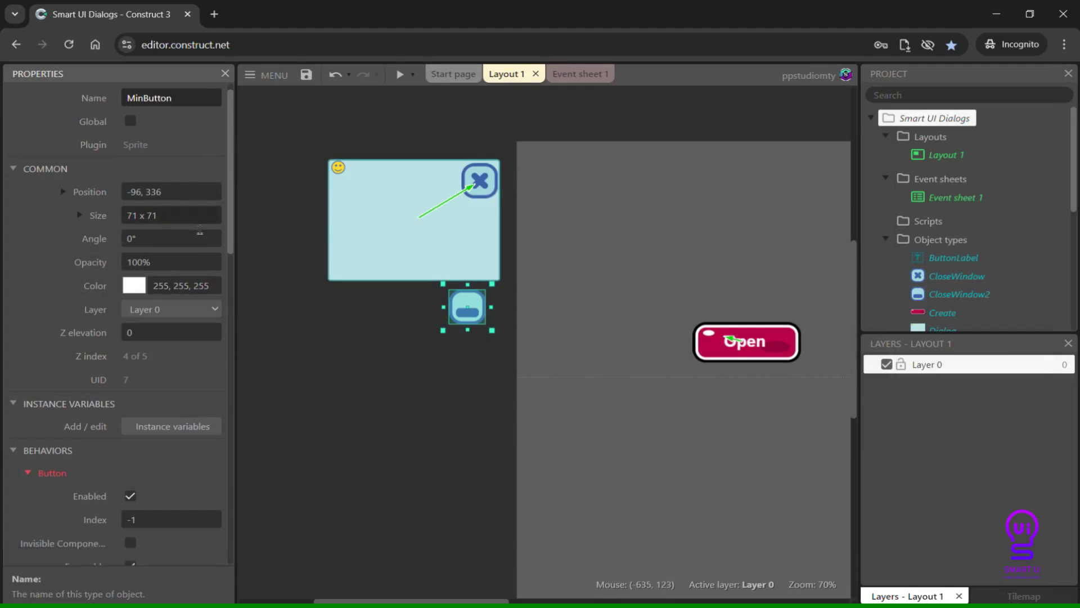
Step: Set the Name in MinButton's Button behavior to minimize
scroll(203, 283, down, 5)
click(177, 352)
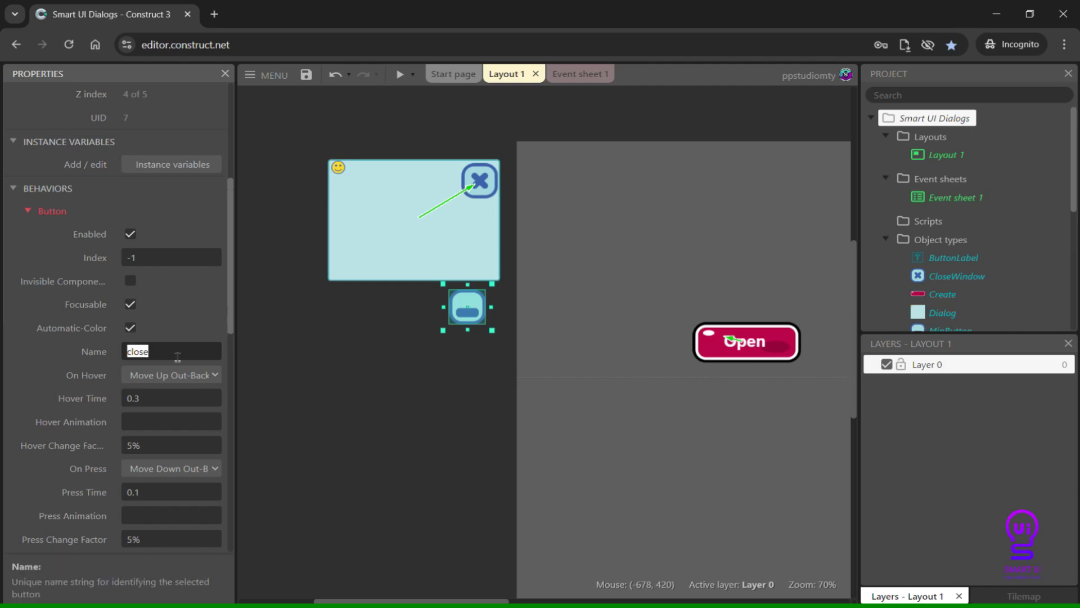
text(minimize)
key(Return)
Step: Make MinButton a hierarchy child of Dialog and move it beside the X button inside the dialog
click(443, 269)
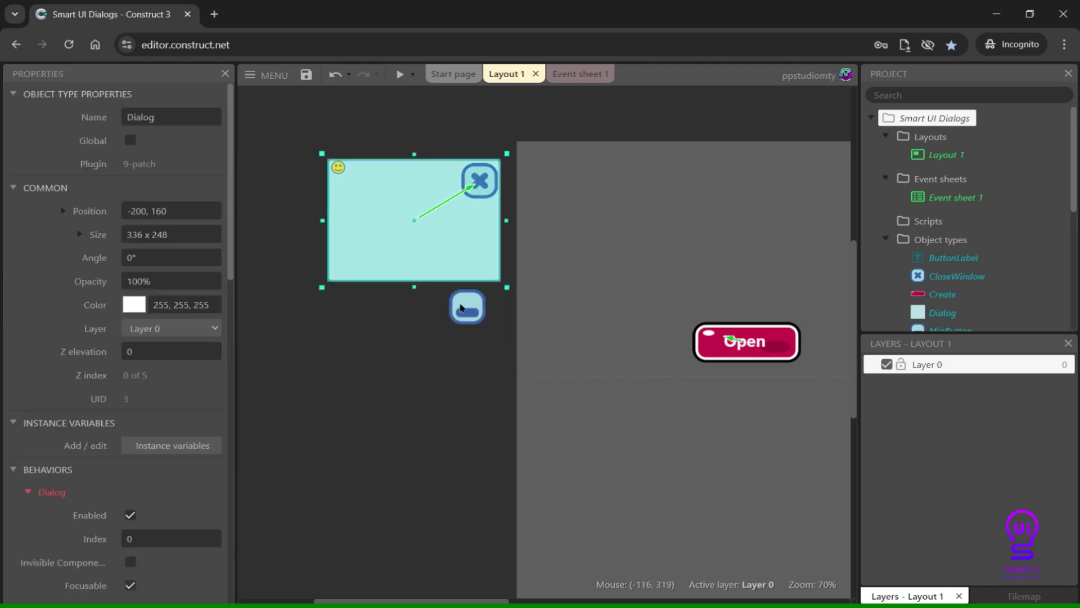
shift+click(465, 309)
right_click(434, 236)
mouse_move(540, 328)
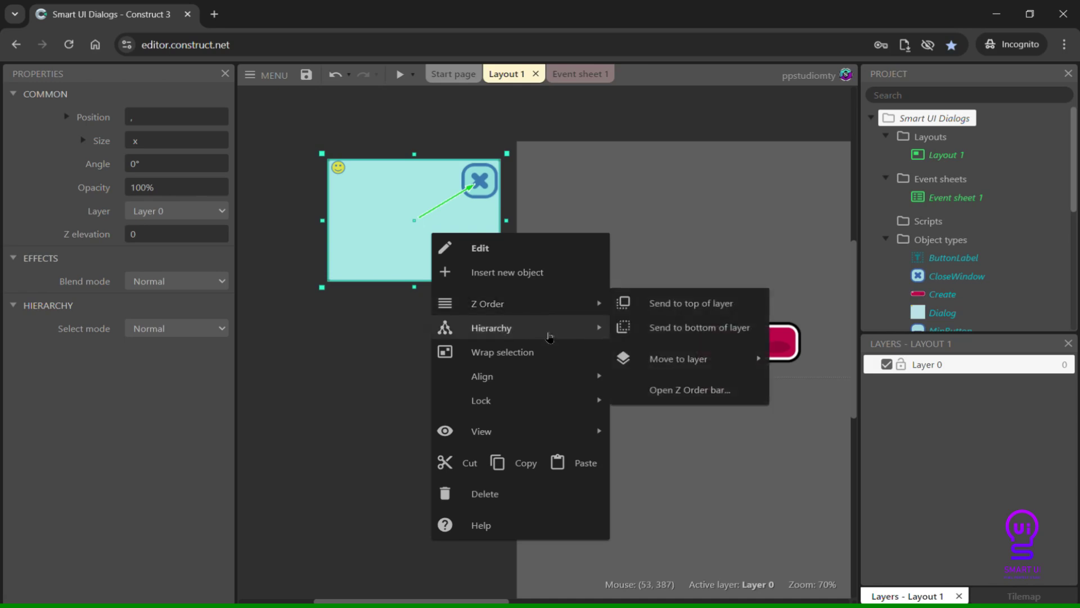
click(698, 327)
drag(464, 310, 439, 183)
Step: Clone MinButton as a new object type below the dialog and replace its image with the smiley face picture
right_click(446, 182)
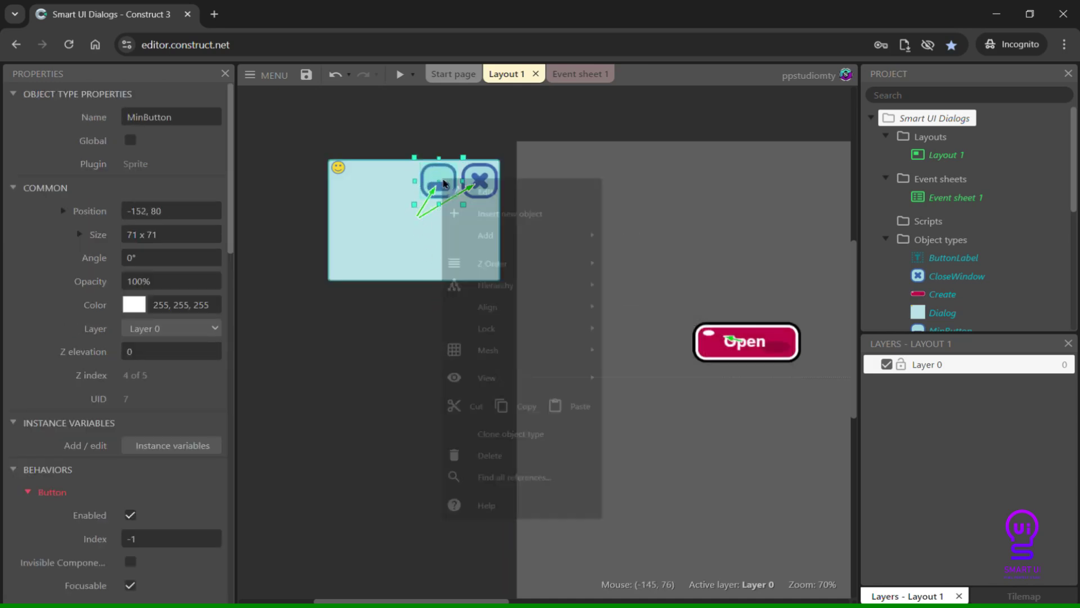
click(515, 463)
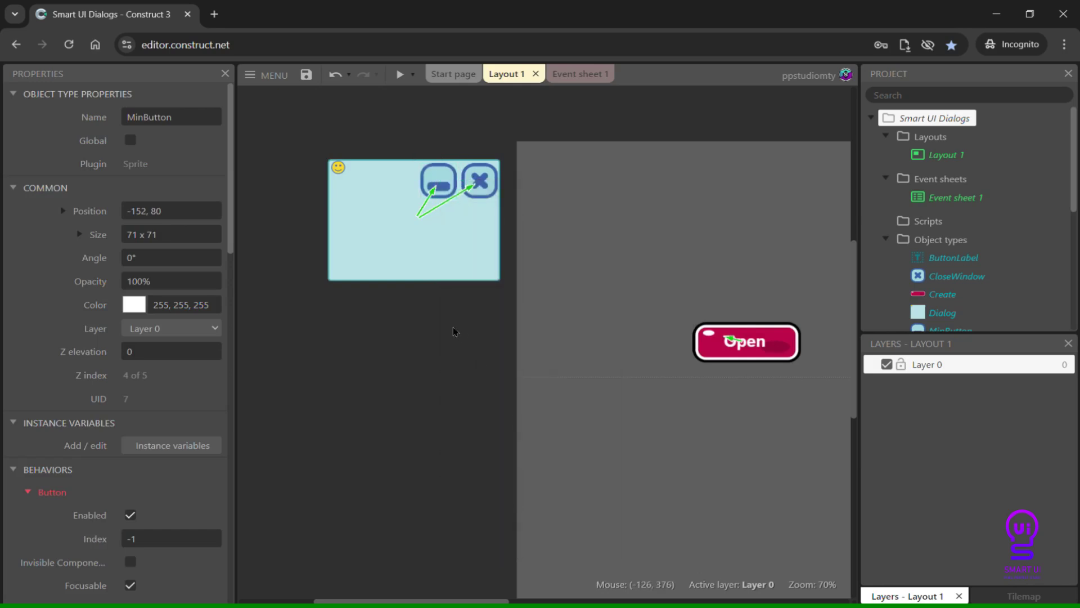
click(450, 324)
double_click(449, 324)
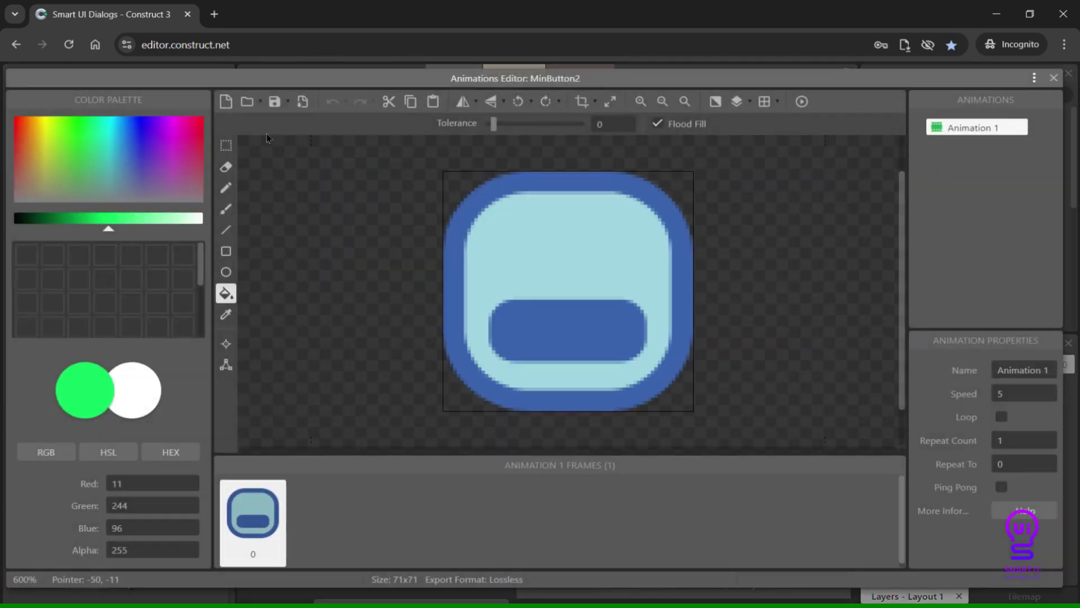
click(246, 101)
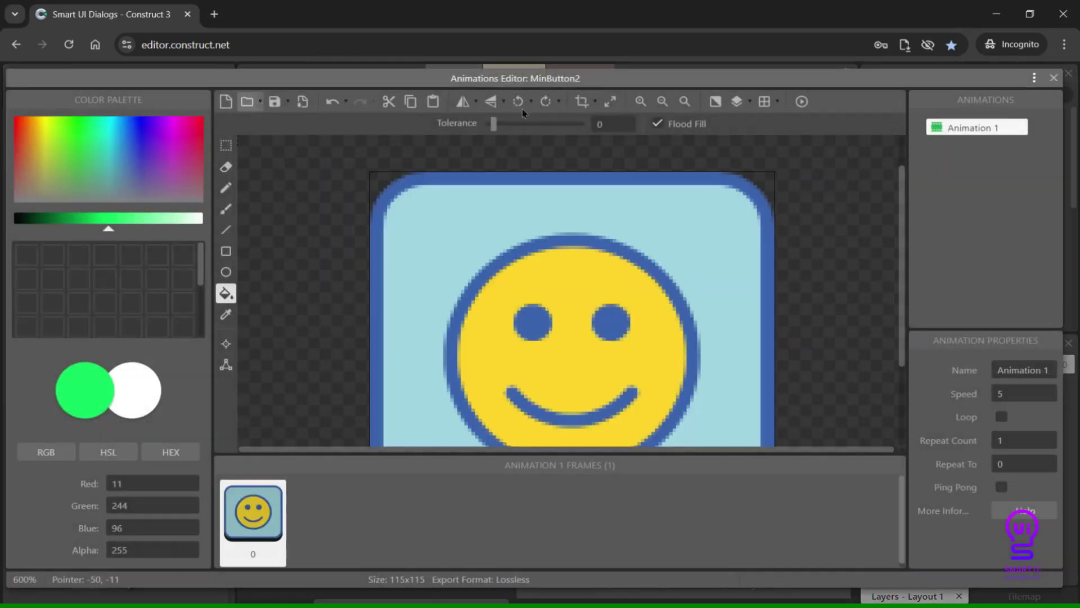
key(Escape)
Step: Rename the smiley object Icon and set its Button behavior name to minIcon
double_click(176, 118)
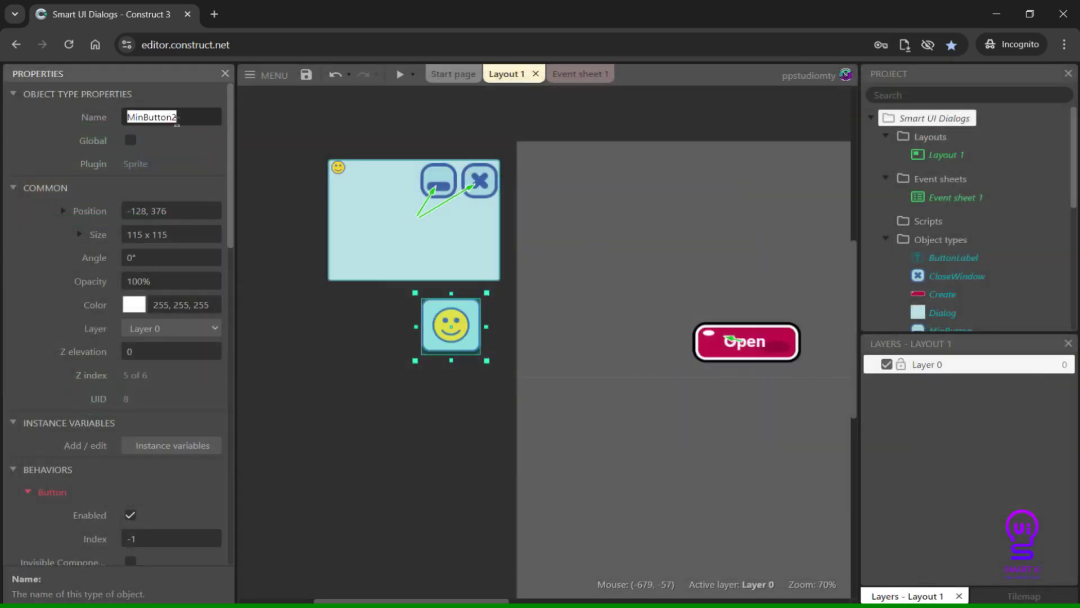
key(BackSpace)
key(Return)
scroll(179, 270, down, 3)
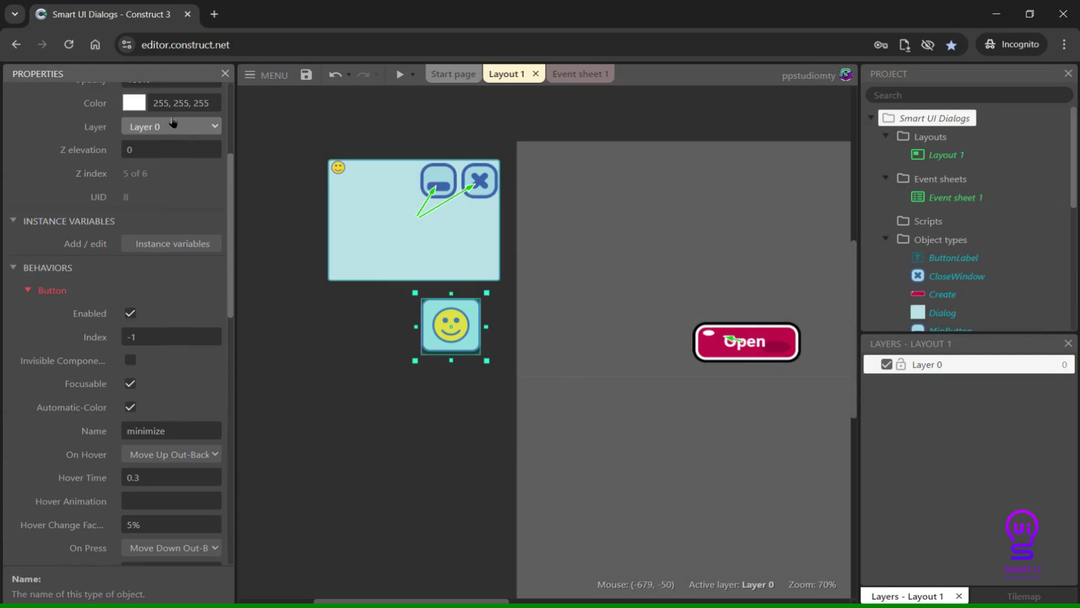
double_click(181, 426)
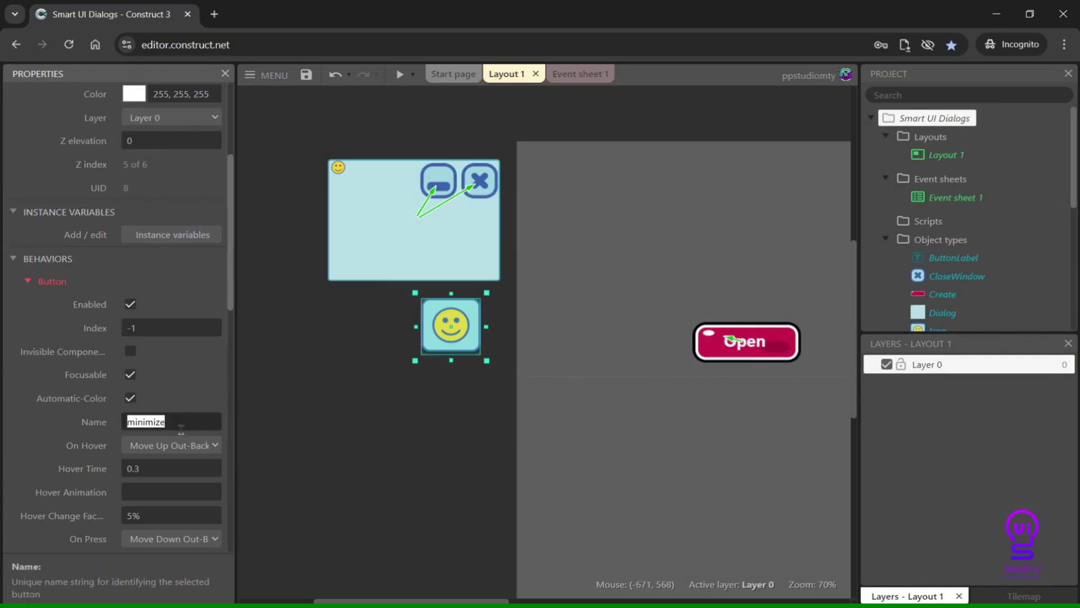
text(minIcon)
Step: Add the smiley icon to Dialog as a hierarchy child
click(455, 253)
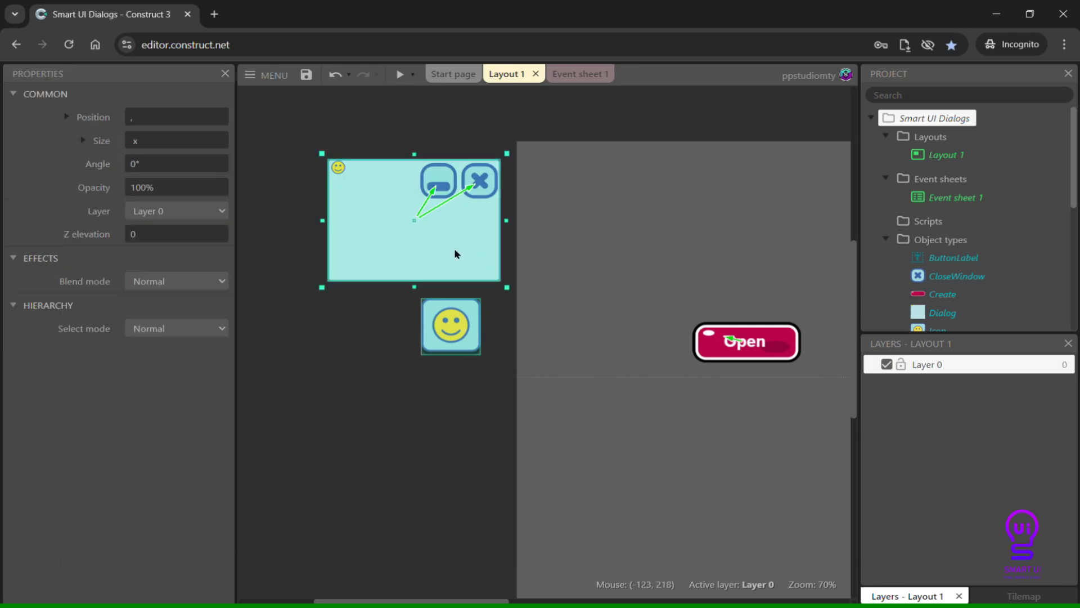
right_click(455, 250)
mouse_move(576, 341)
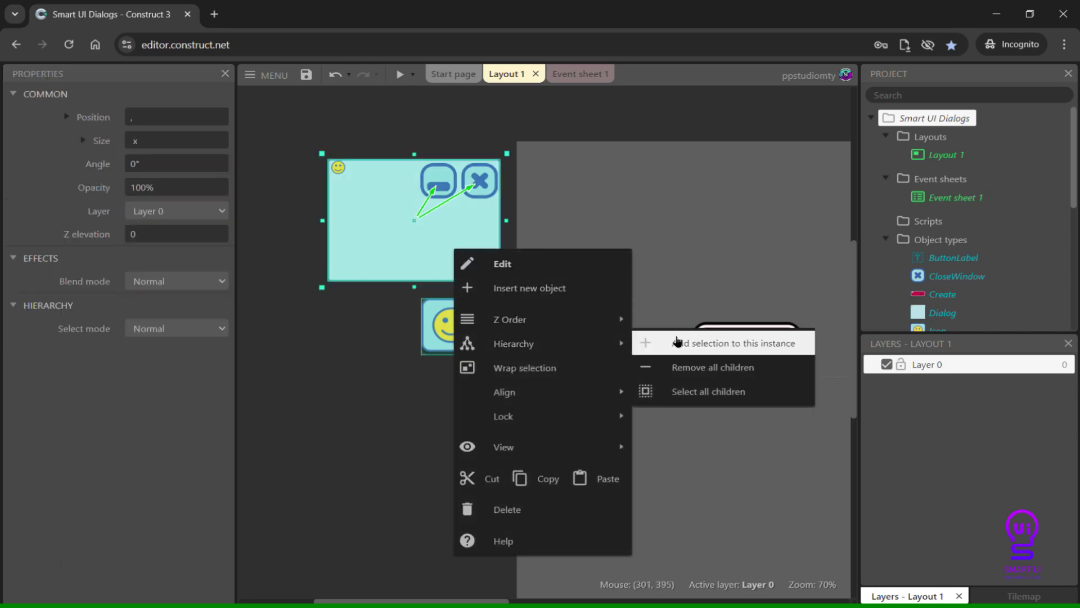
click(677, 341)
Step: Set the Dialog behavior's Minimize Button Name to minimize and its Minimized Icon to minIcon
click(367, 270)
scroll(162, 332, down, 5)
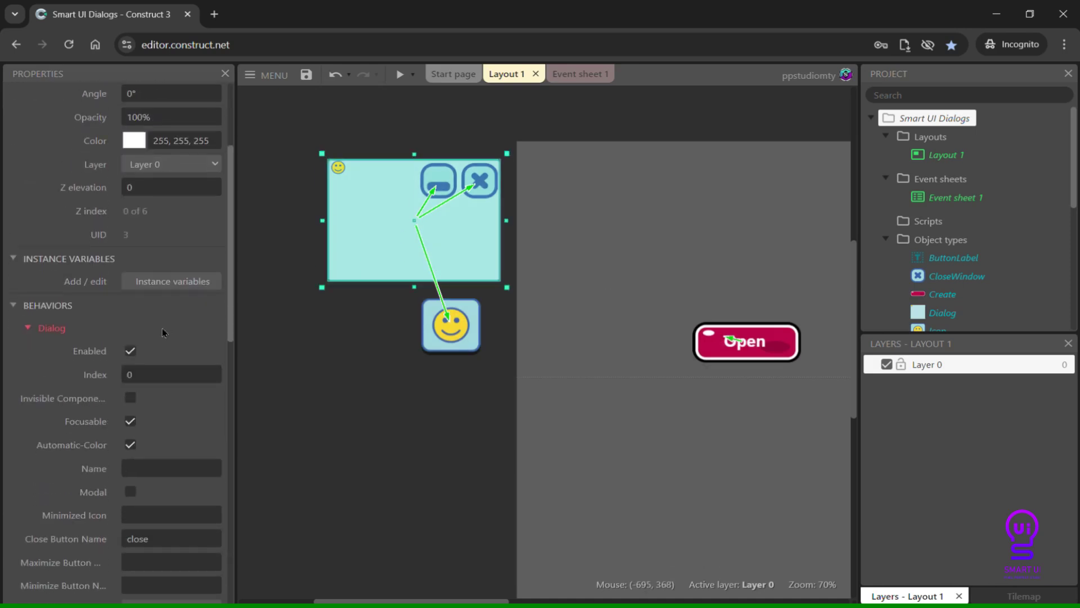
scroll(162, 332, down, 3)
click(161, 404)
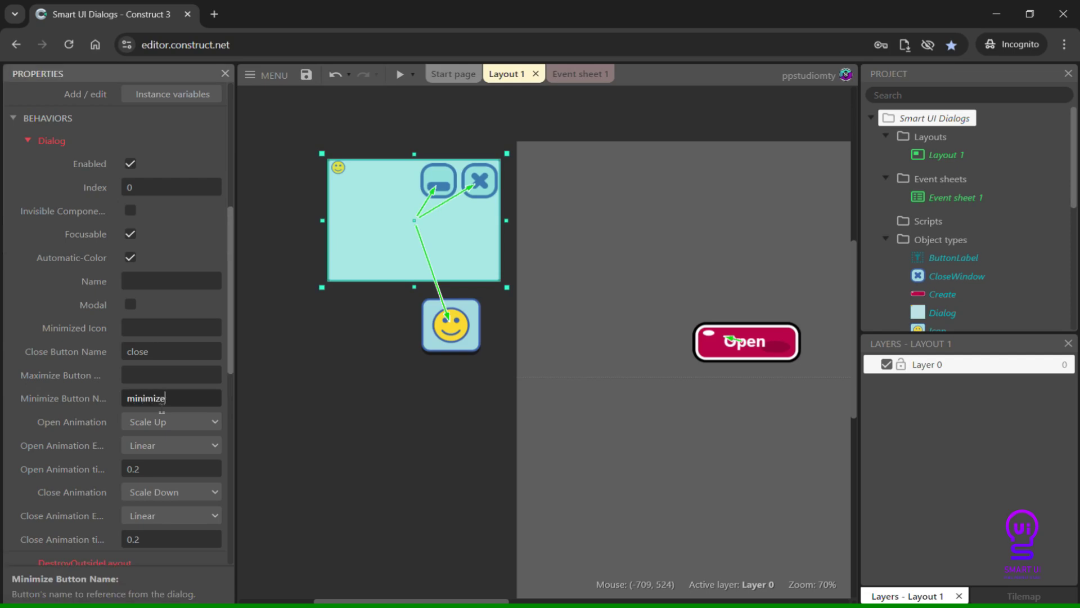
click(170, 329)
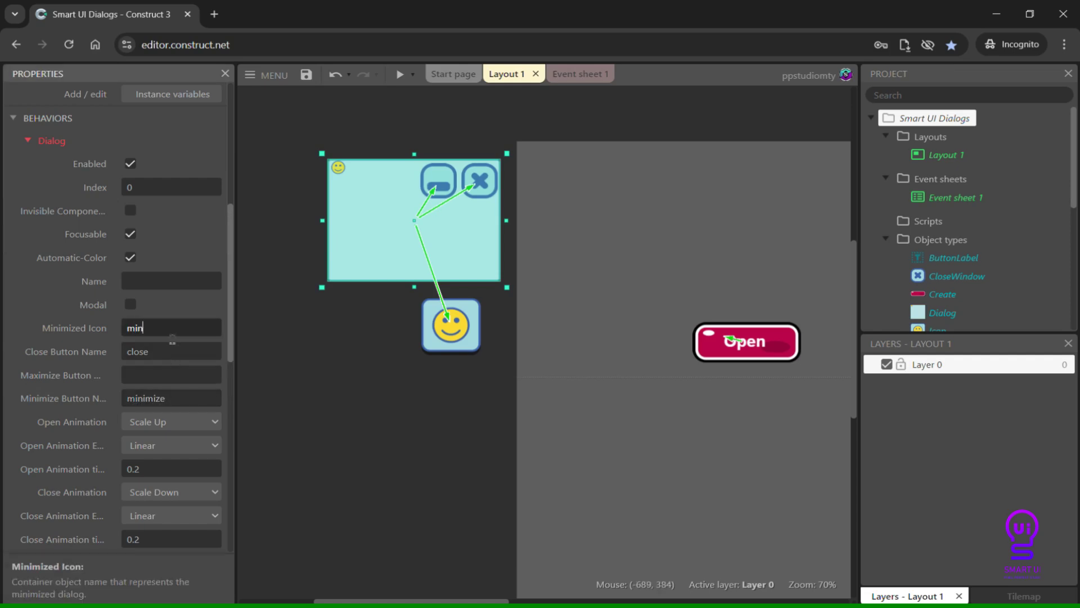
text(minIcon)
key(Tab)
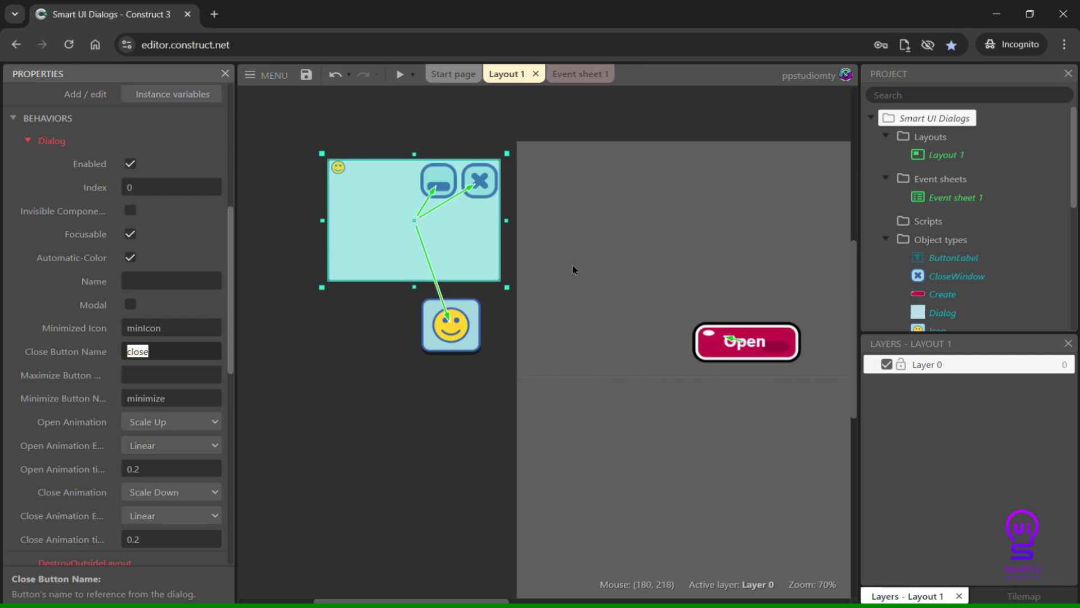
Step: Preview Layout 1 and test opening, minimizing, restoring and closing the dialog with its buttons and smiley icon
click(403, 82)
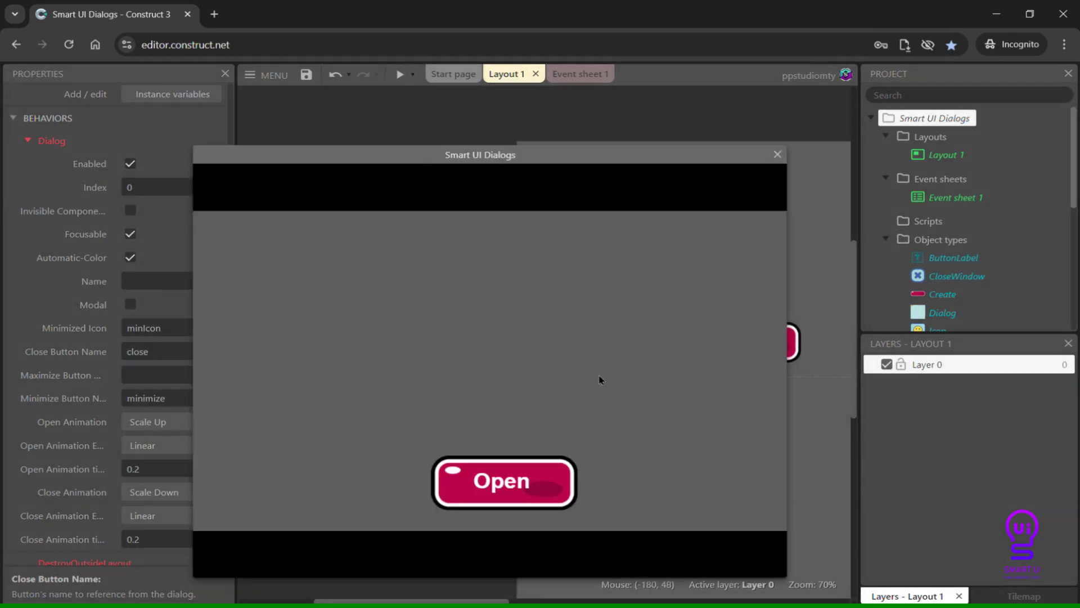
click(507, 470)
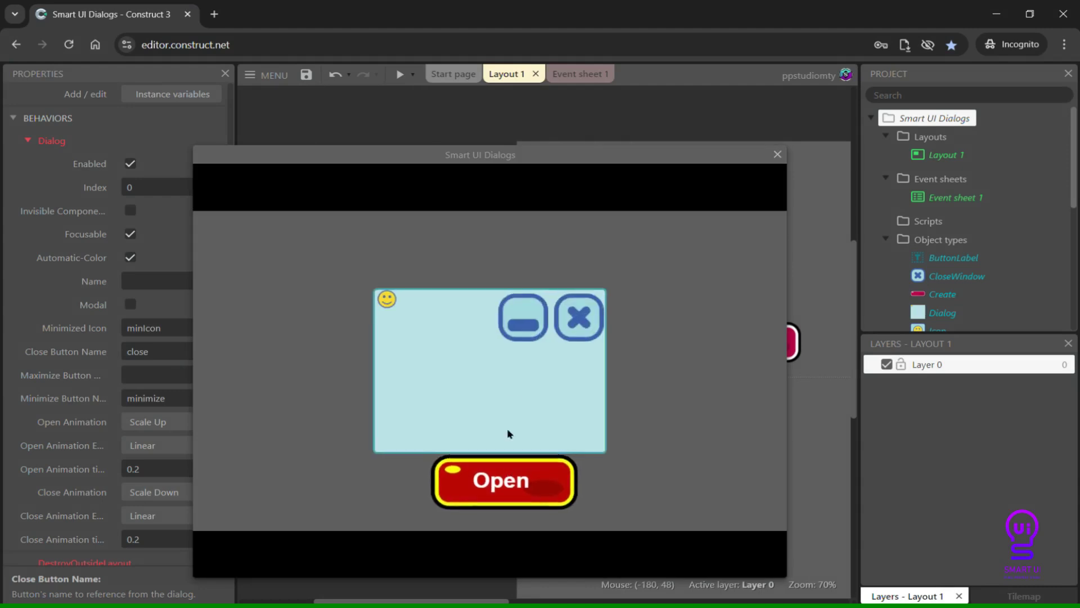
click(521, 316)
click(489, 371)
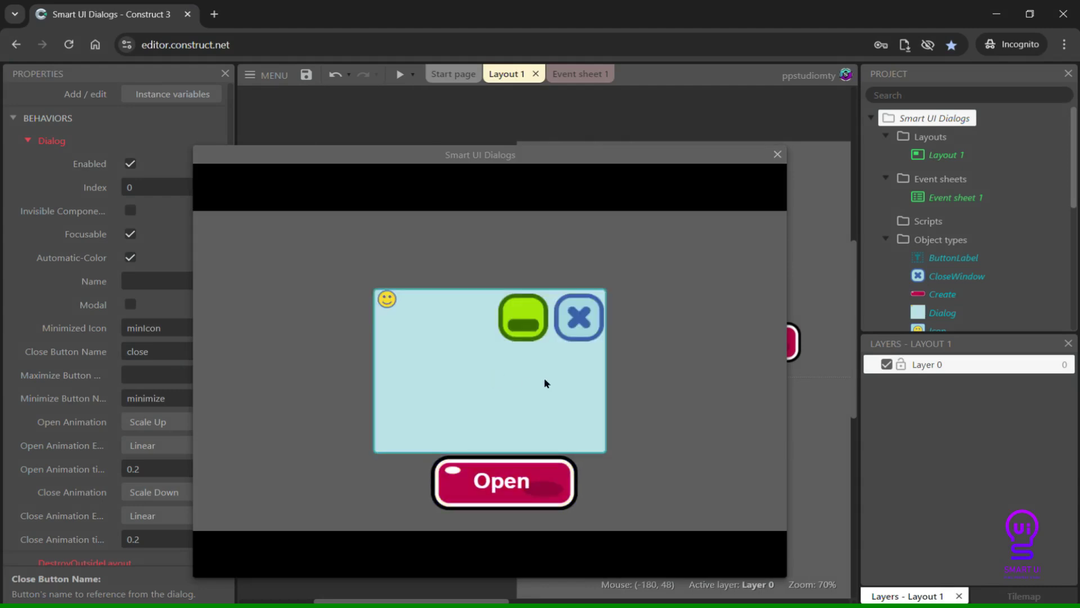
click(581, 320)
click(506, 481)
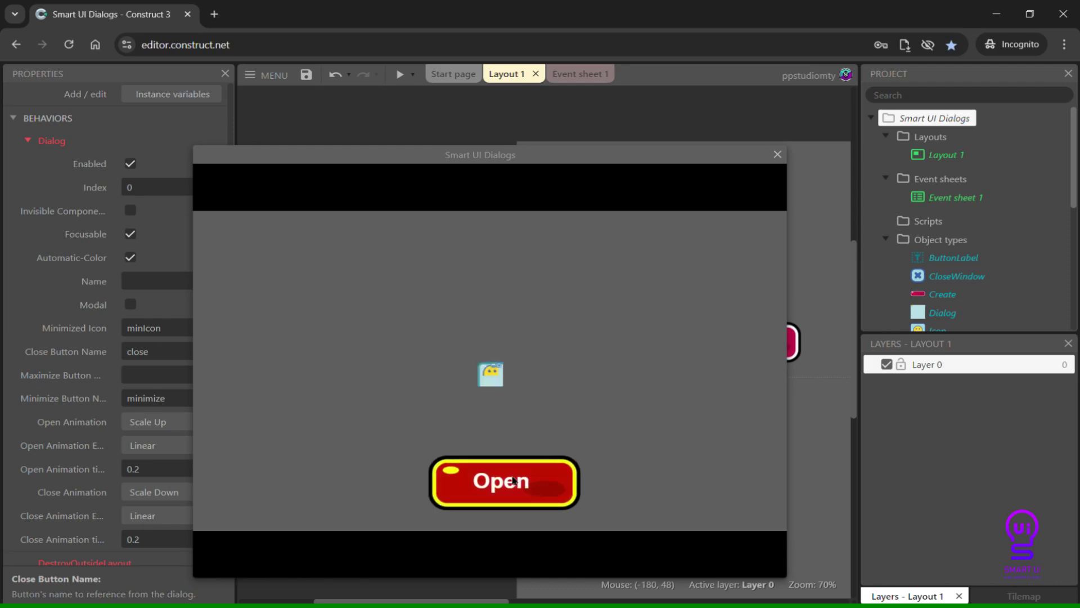
click(521, 315)
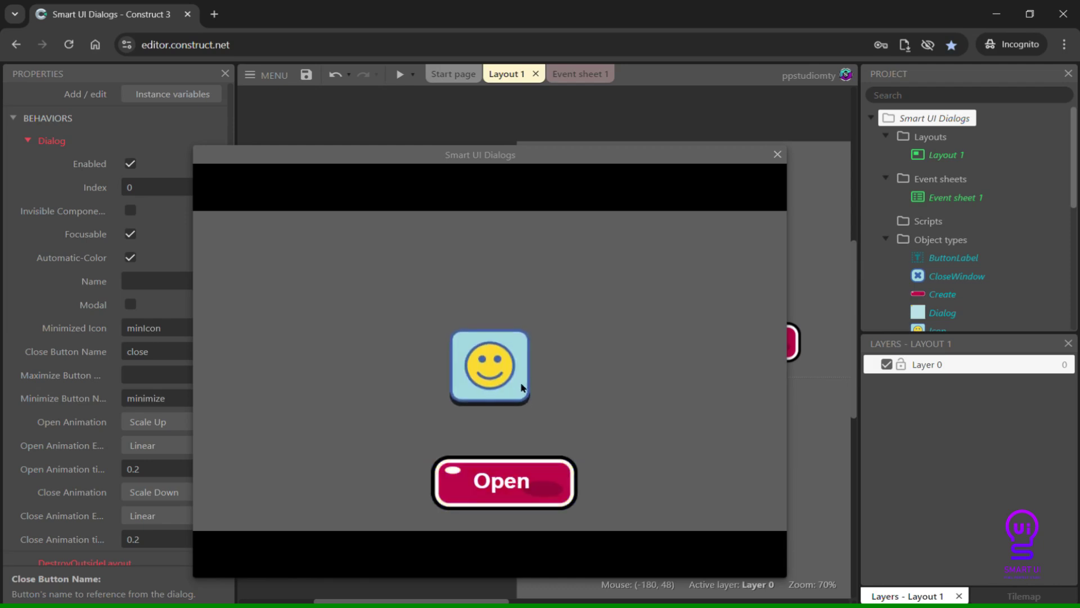
click(519, 379)
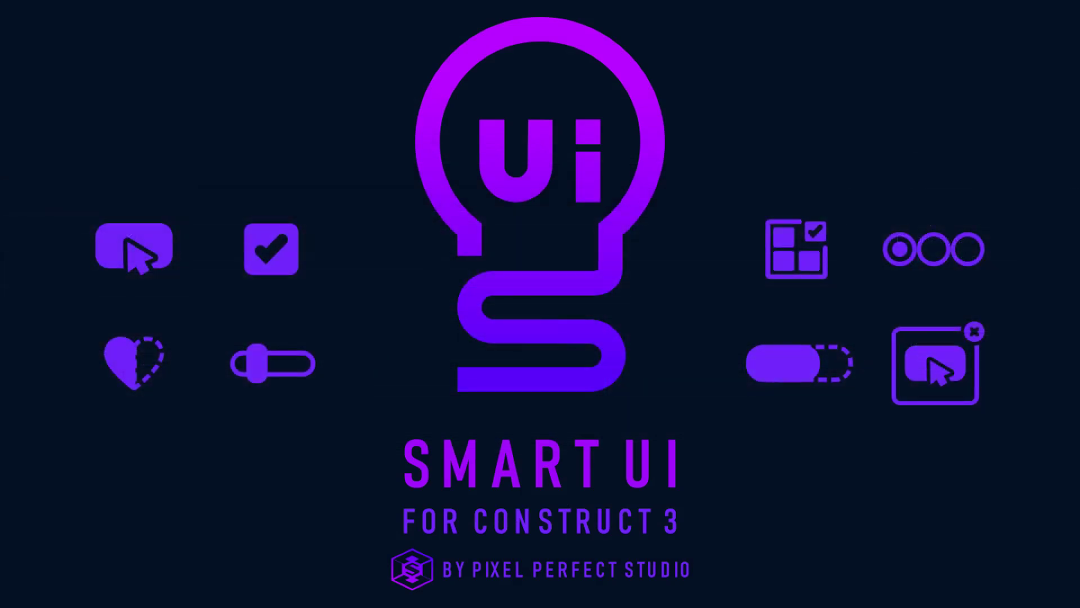